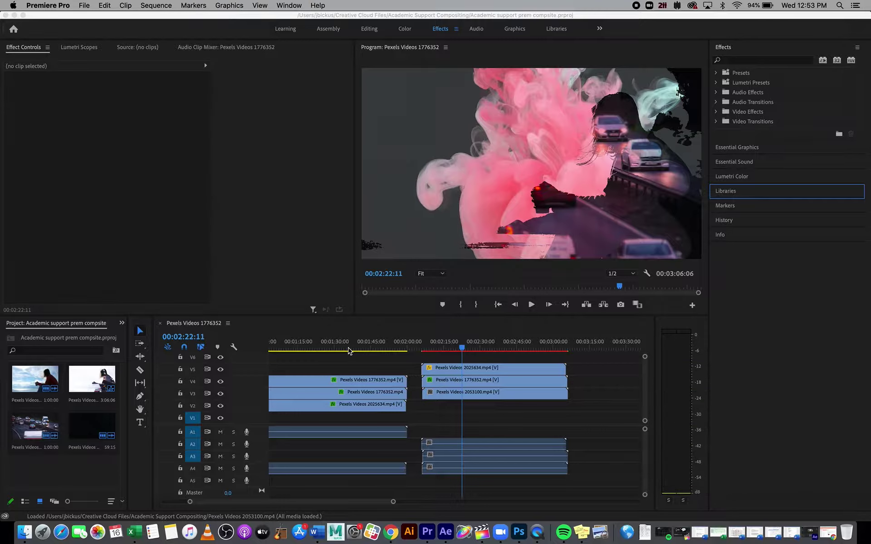
- Play back the existing composites in the sequence, from about 00:01:08:21 and from about 00:02:13:20
left_click(345, 349)
left_click_drag(345, 349, 283, 349)
key("space")
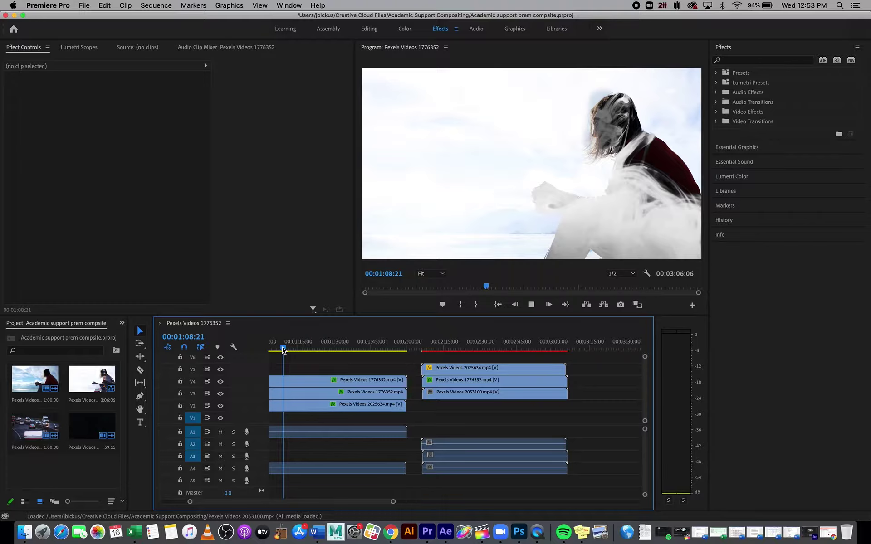
scroll(293, 347, "left", 5)
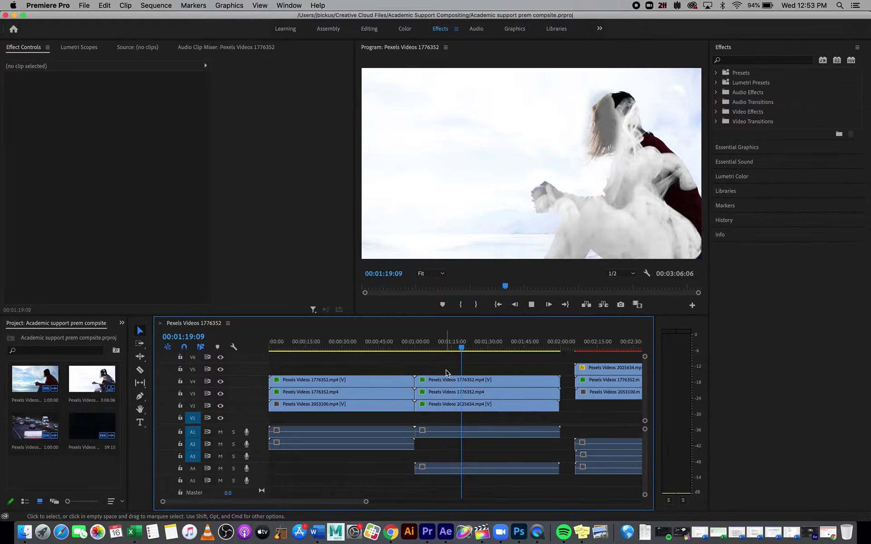
left_click(594, 348)
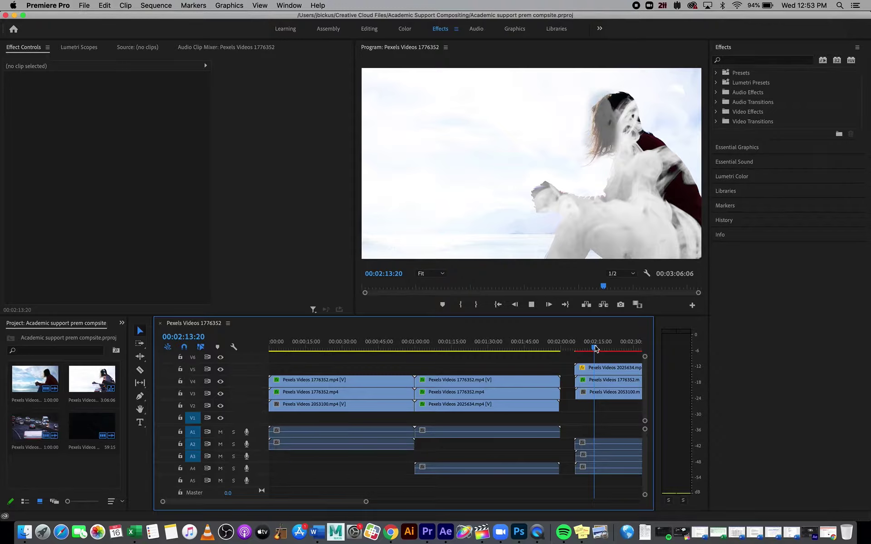
scroll(587, 348, "right", 10)
key("space")
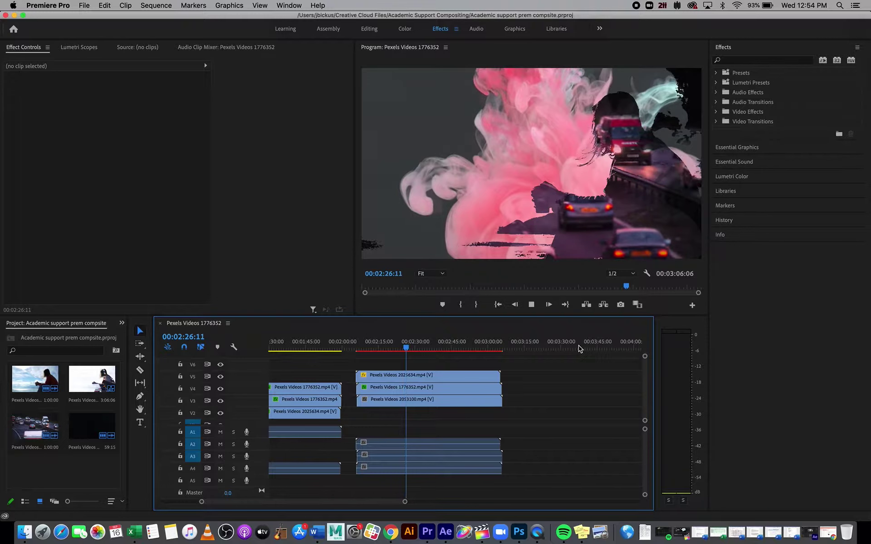
key("space")
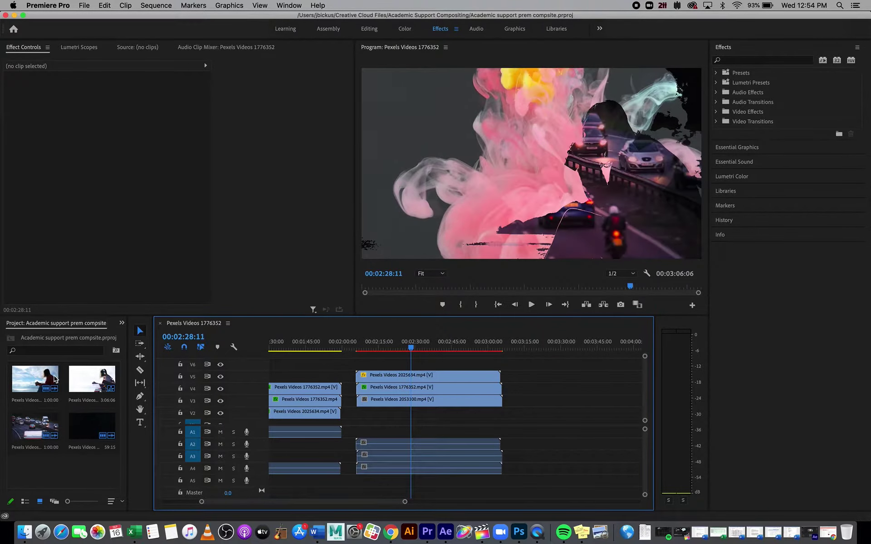
- Add the clip of the seated woman to V5 after the existing composites and show its frame at 00:03:23:00
left_click(36, 384)
left_click_drag(30, 379, 544, 350)
left_click(518, 349)
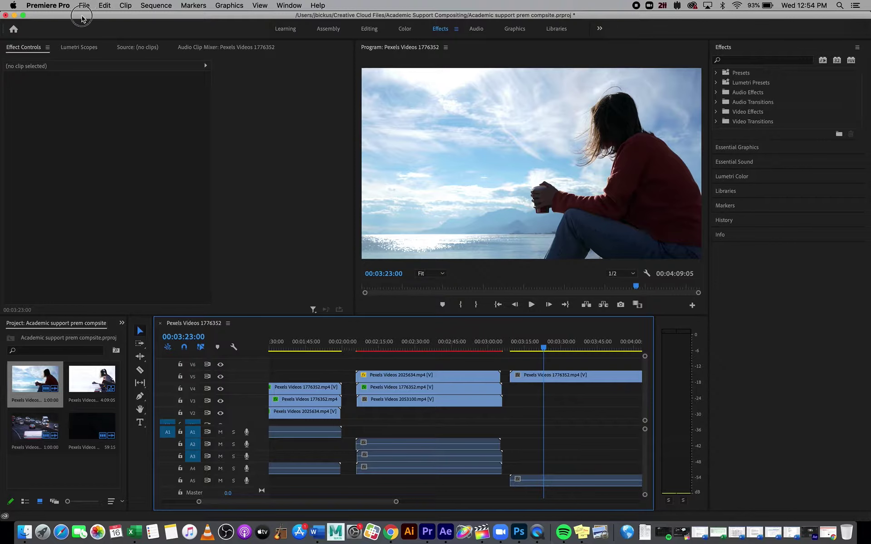
- Bring Pexels Videos 2715412.mp4 from the Academic Support Compositing folder onto V4 and align its start with the woman clip above
left_click_drag(82, 16, 164, 16)
left_click(36, 93)
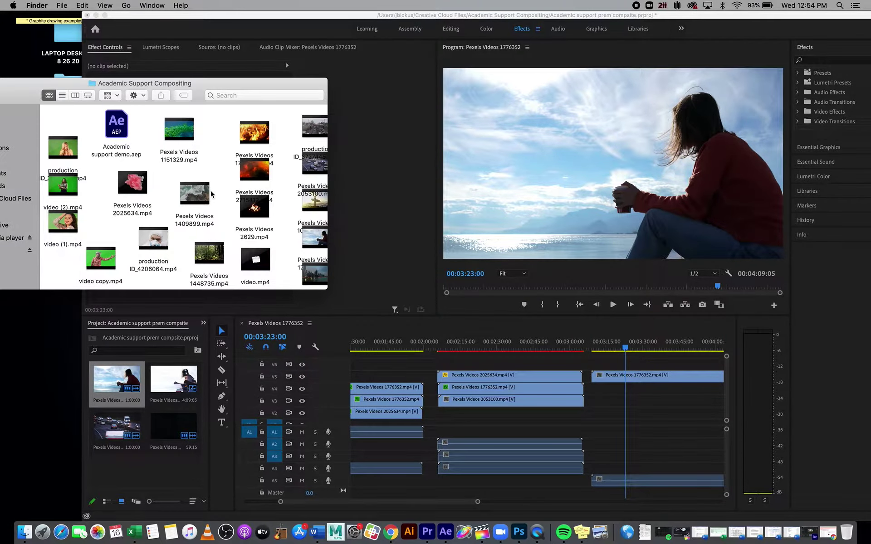
scroll(211, 194, "right", 4)
left_click(180, 171)
left_click_drag(181, 171, 603, 393)
left_click(635, 15)
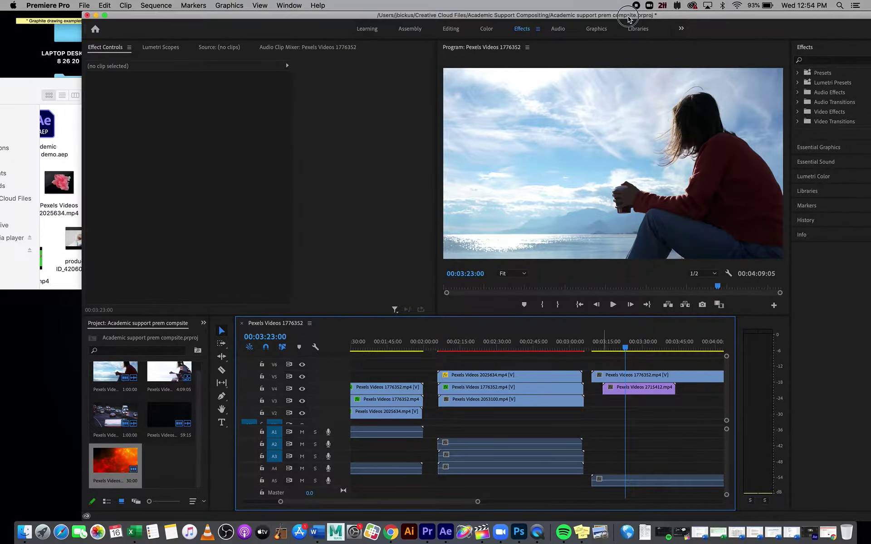
left_click_drag(629, 18, 568, 18)
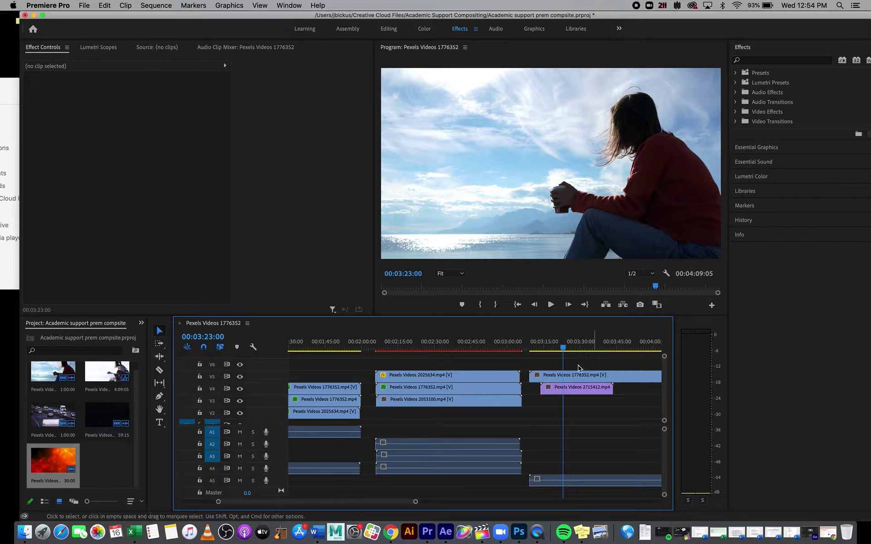
left_click_drag(561, 387, 550, 390)
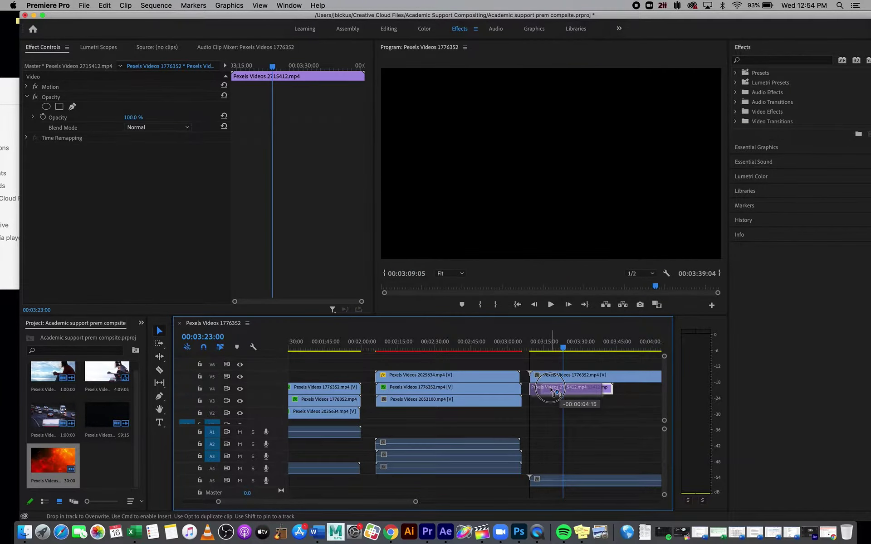
- Lower the upper woman clip's opacity to 32% and play back the blend with the fire clip
left_click(553, 377)
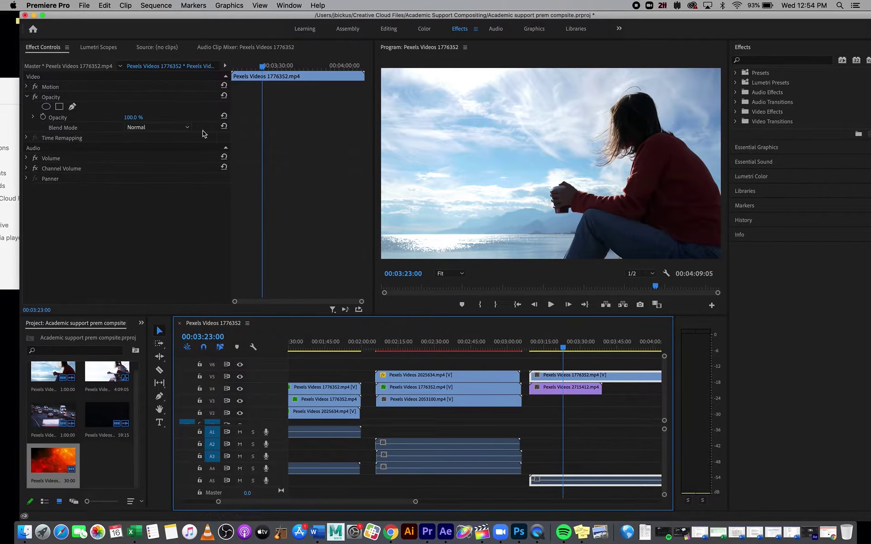
left_click(134, 117)
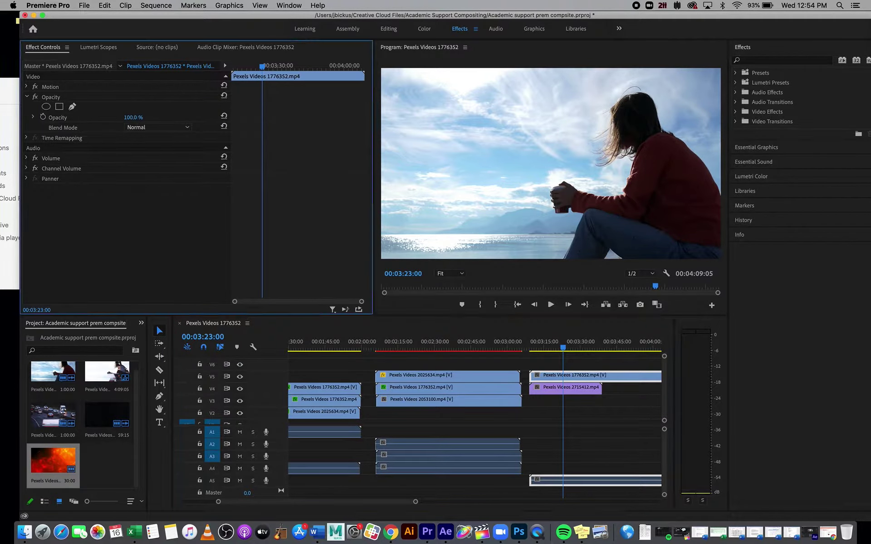
mouse_move(139, 117)
left_mouse_down()
mouse_move(129, 120)
mouse_move(137, 121)
left_mouse_up()
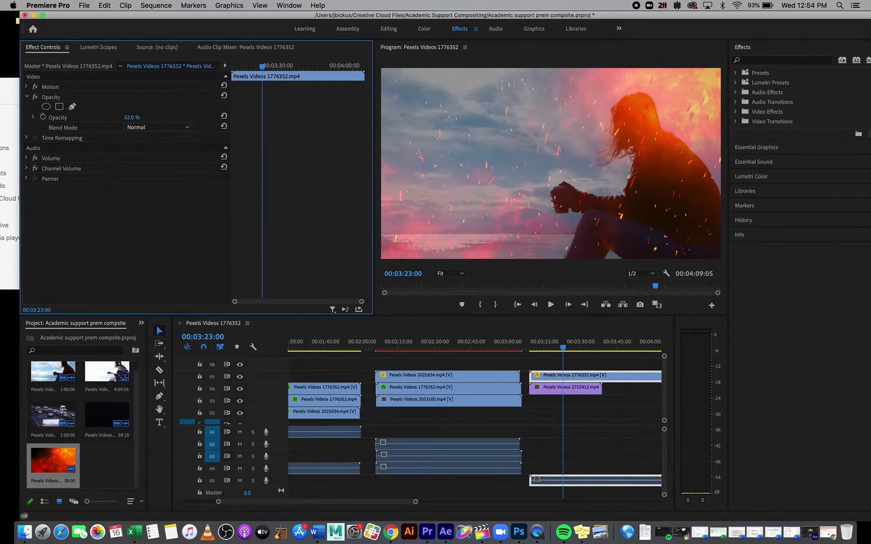
left_click(561, 350)
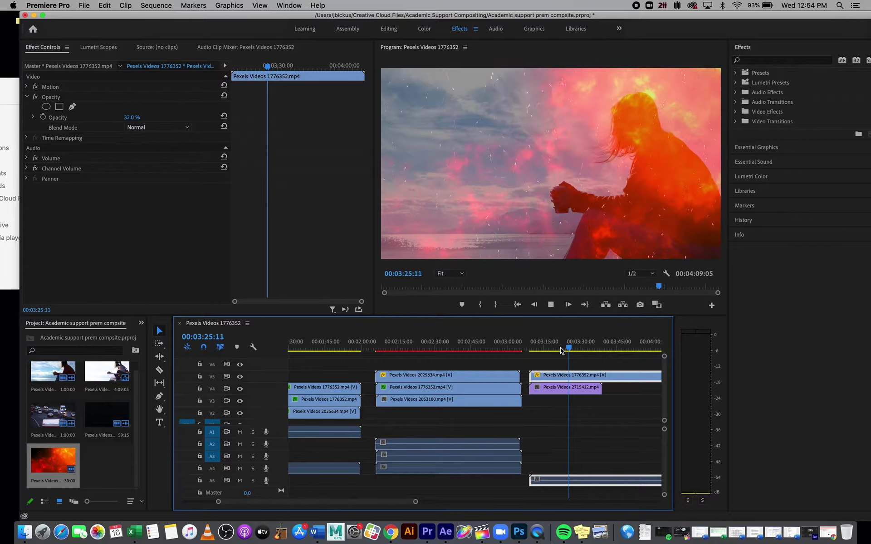
key("space")
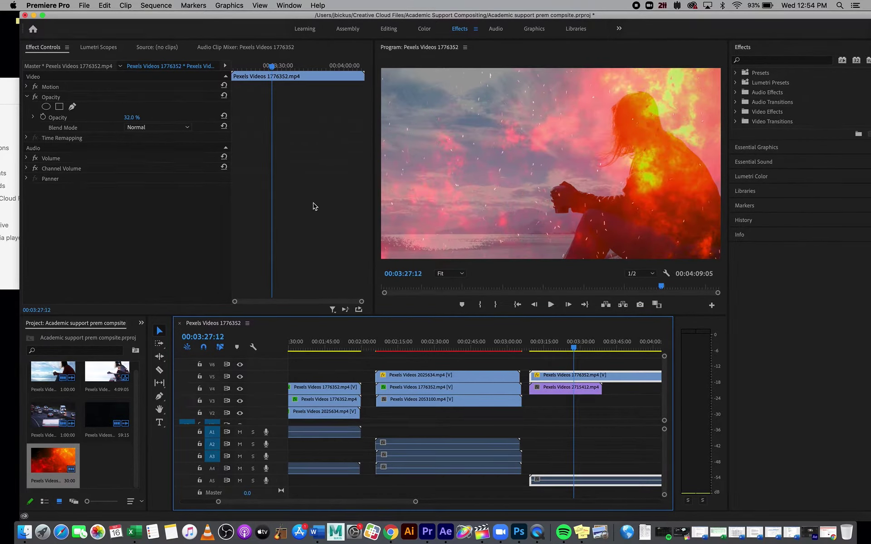
- Set the woman clip's opacity back to 100%
left_click_drag(290, 20, 278, 20)
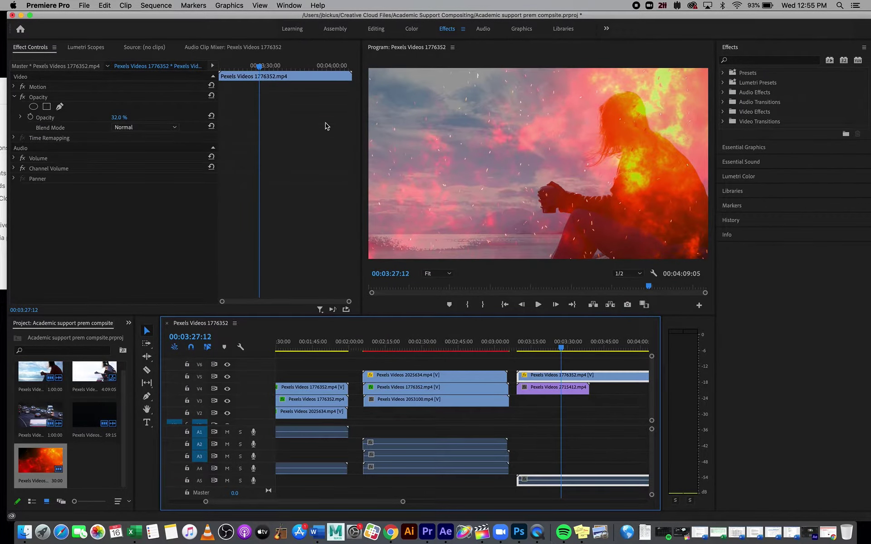
left_click(114, 117)
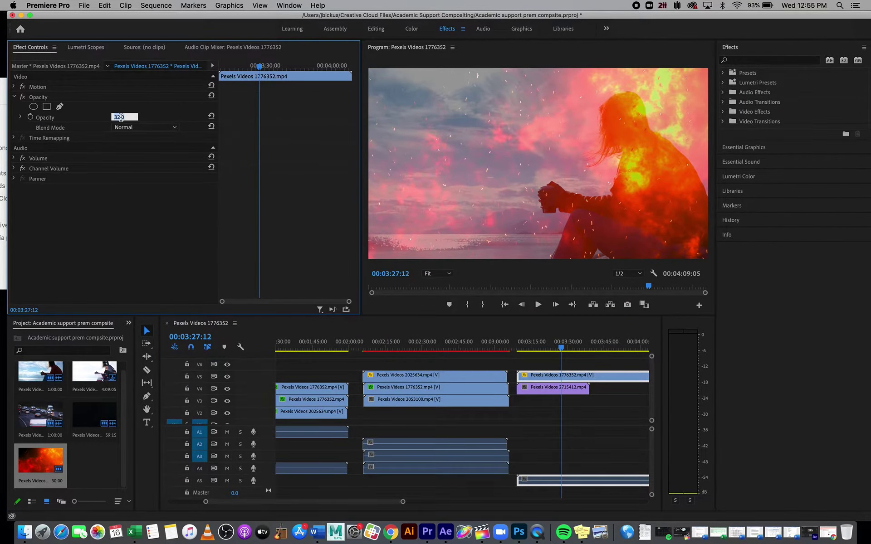
type("100")
key("Return")
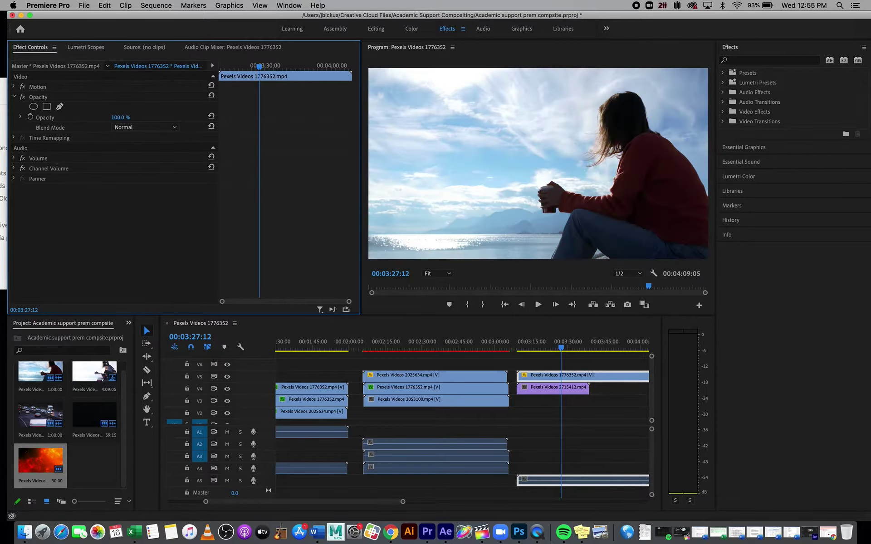
- Apply the Multiply blend mode to the woman clip and play back the result
left_click(171, 127)
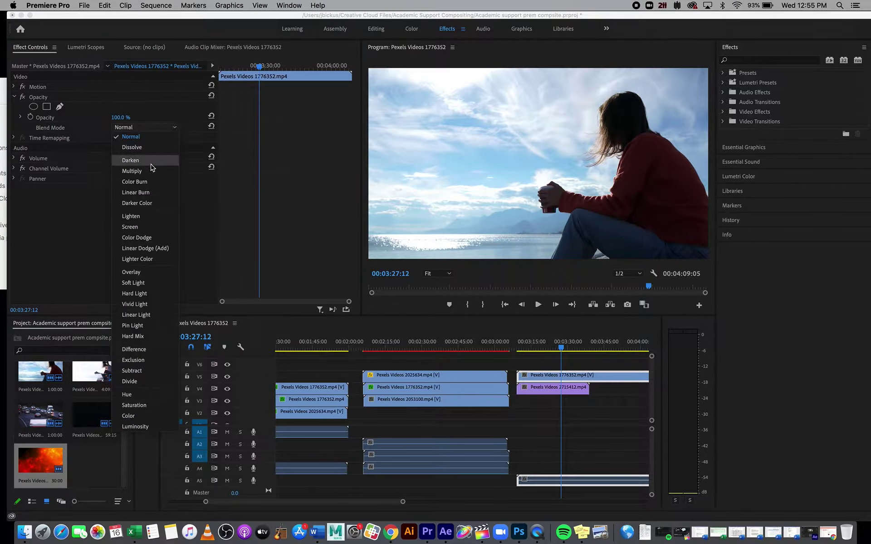
left_click(146, 174)
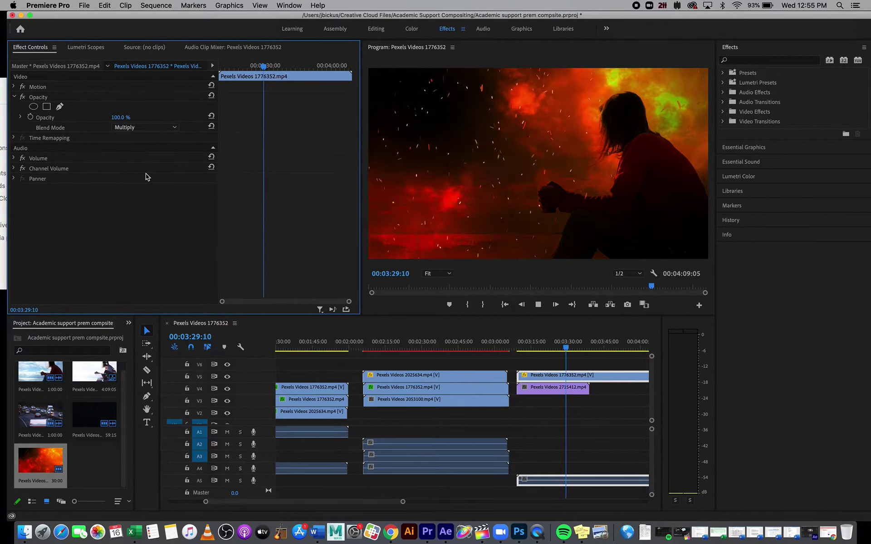
key("space")
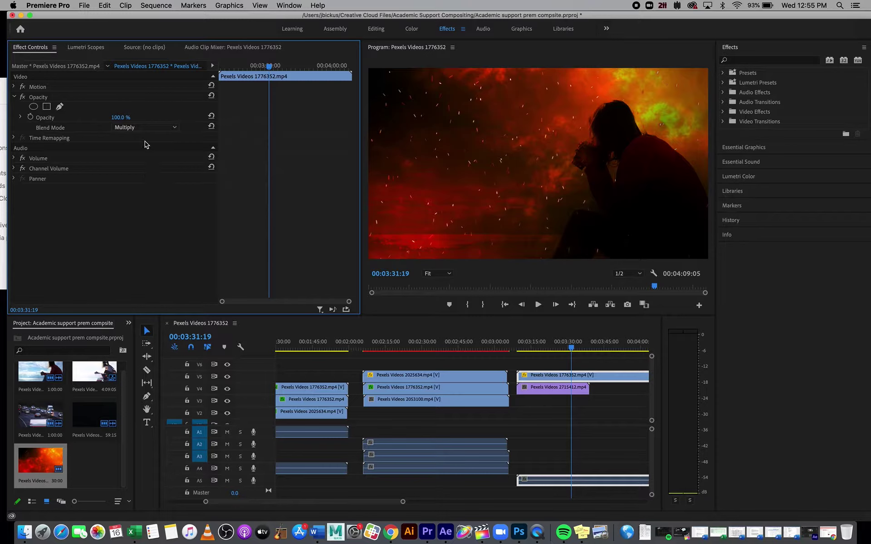
- Try the Color Dodge, Linear Burn, Soft Light, Vivid Light and Screen blend modes on the woman clip
left_click(149, 126)
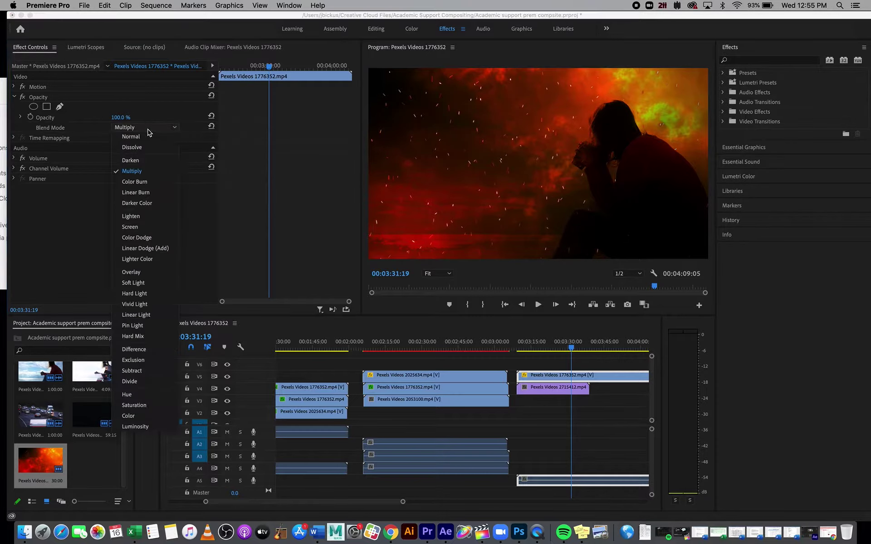
left_click(157, 238)
left_click(160, 128)
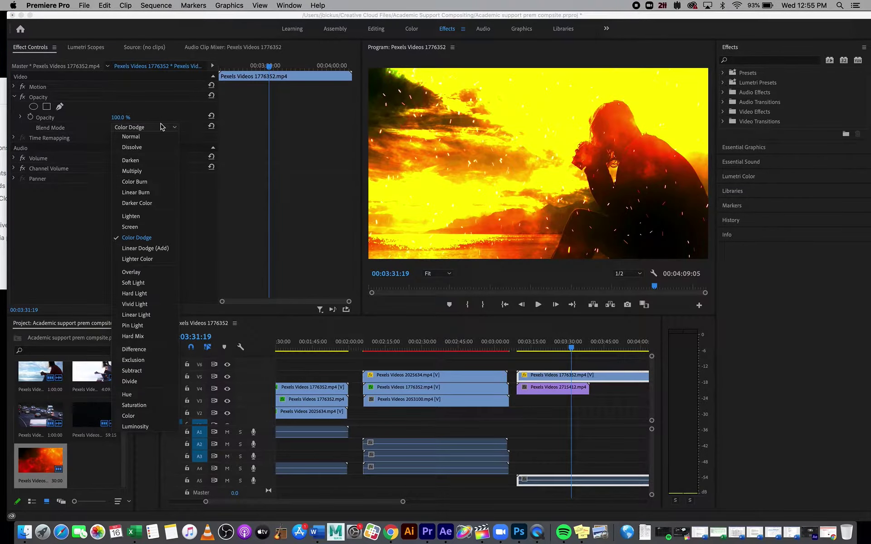
left_click(147, 191)
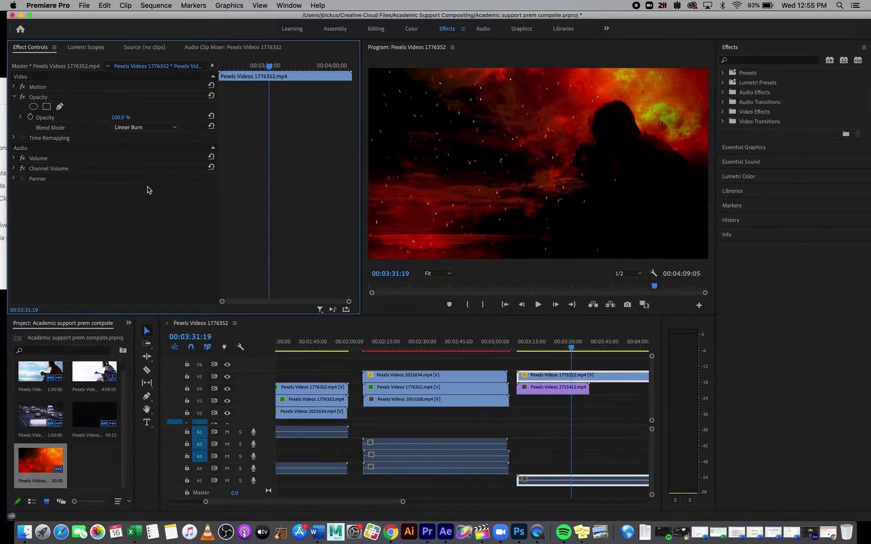
left_click(166, 127)
left_click(168, 284)
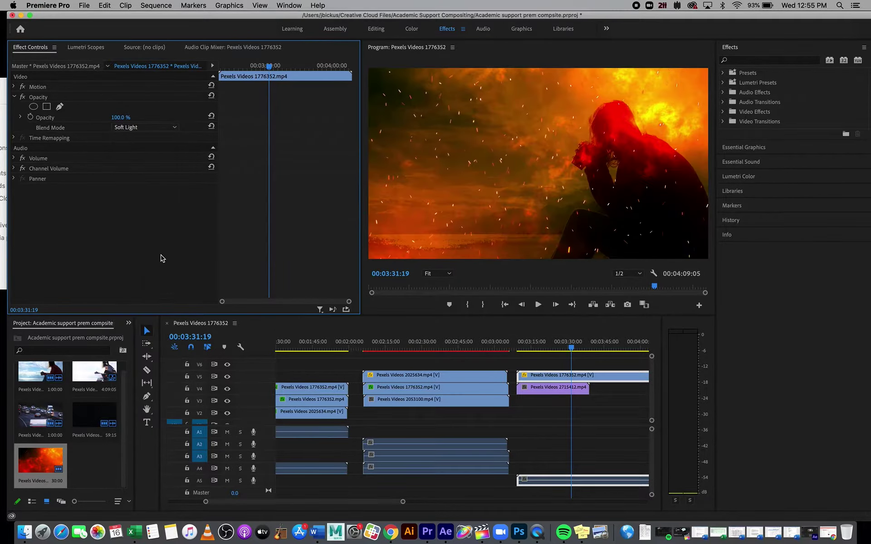
left_click(170, 128)
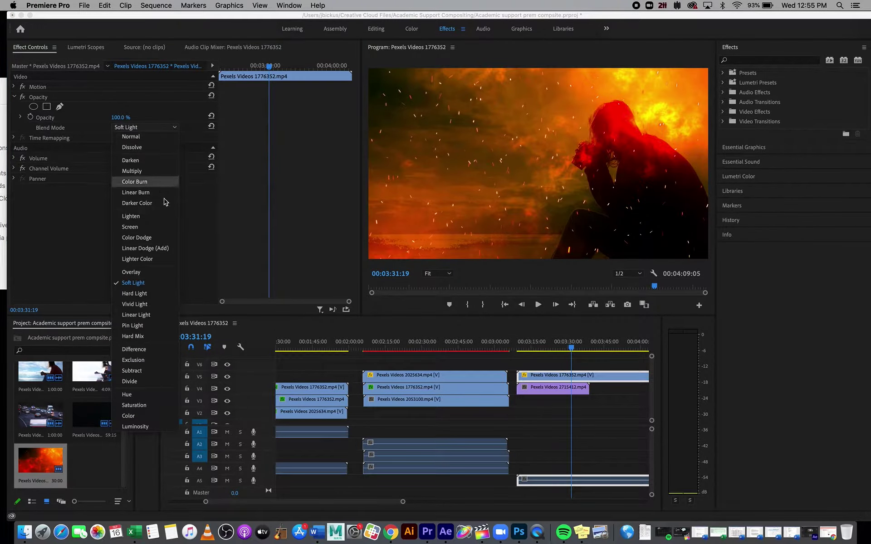
left_click(159, 300)
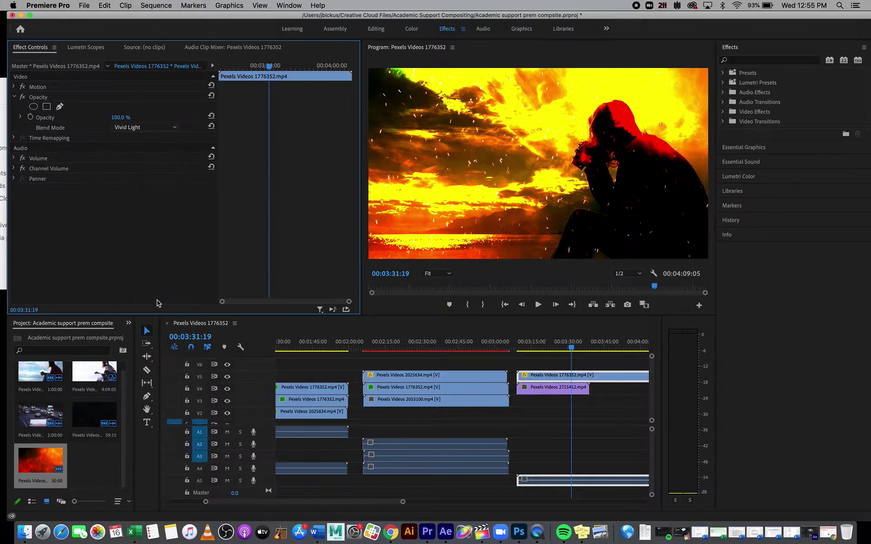
left_click(173, 128)
left_click(158, 227)
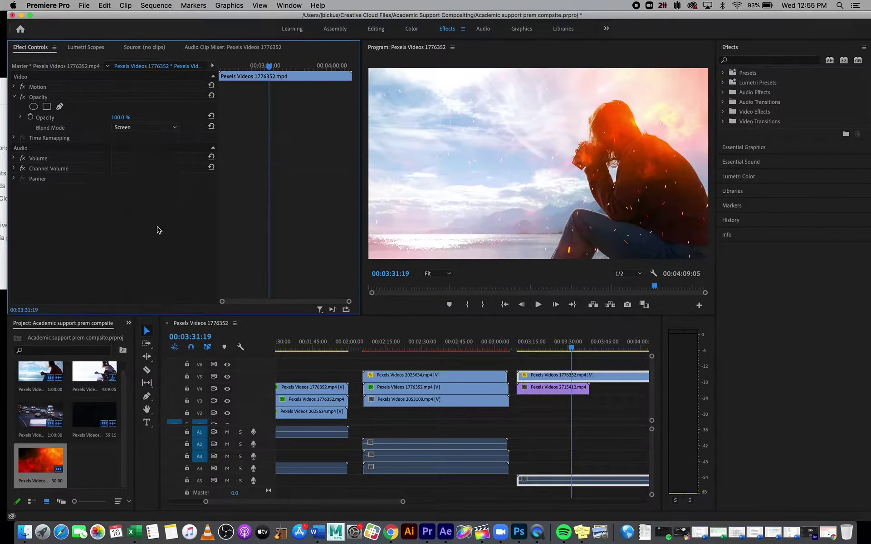
- Set the woman clip's blend mode to Hard Light
left_click(172, 126)
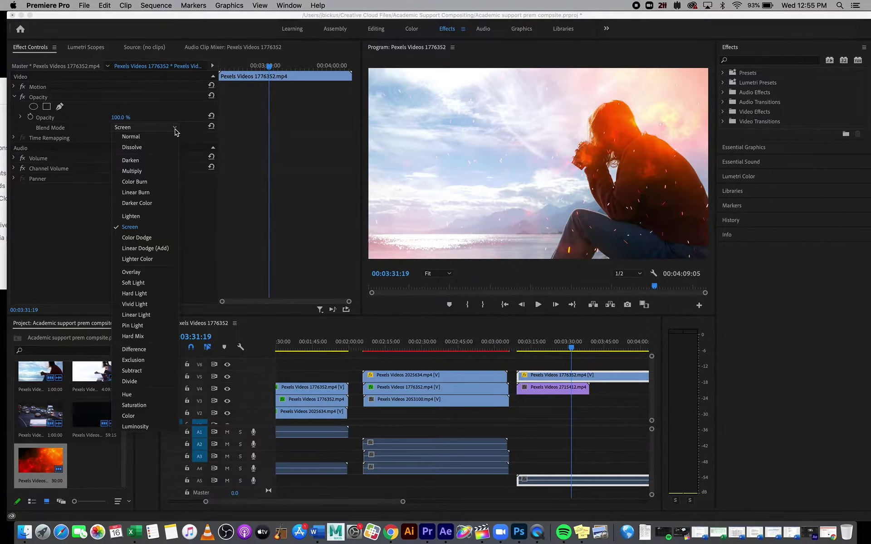
left_click(150, 293)
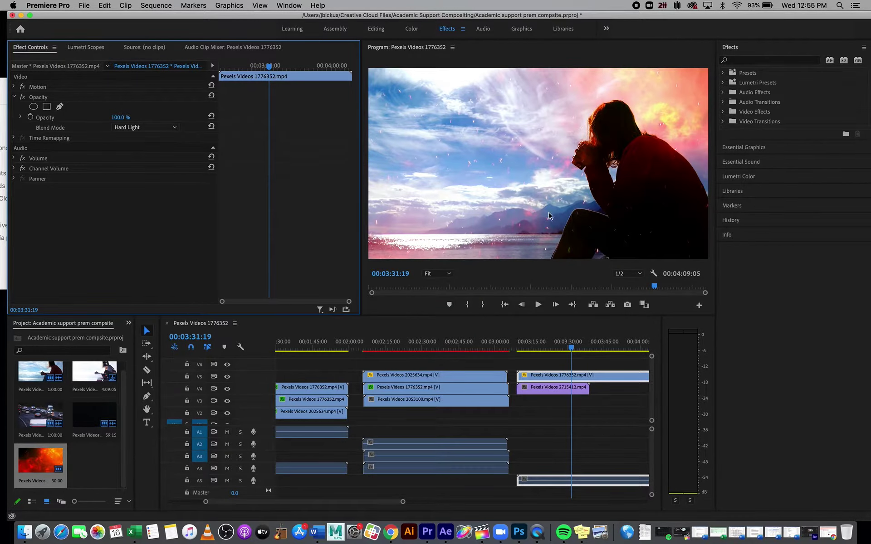
- Draw a closed freeform opacity mask around the seated woman's silhouette on the upper clip
left_click(59, 107)
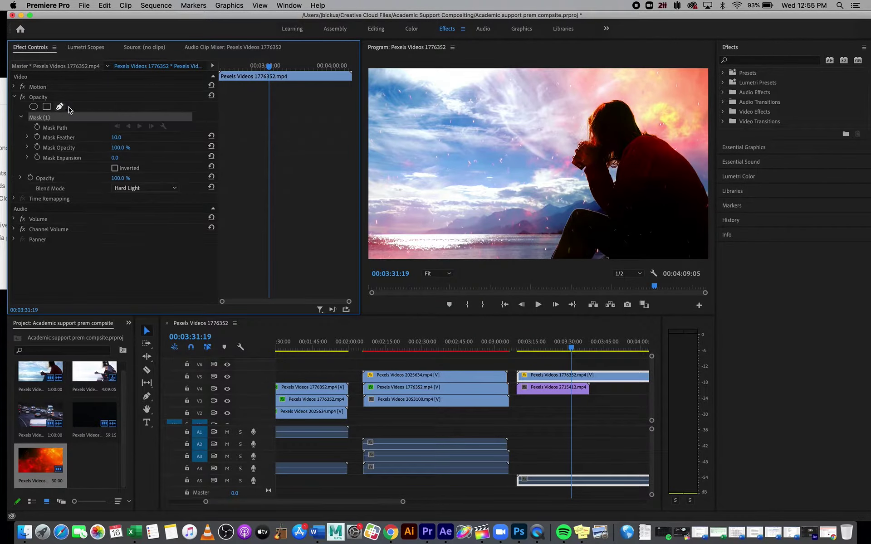
left_click(551, 261)
left_click(566, 225)
left_click(581, 206)
left_click(599, 207)
left_click(585, 177)
left_click(575, 161)
left_click(582, 148)
left_click(596, 153)
left_click(593, 111)
left_click(617, 99)
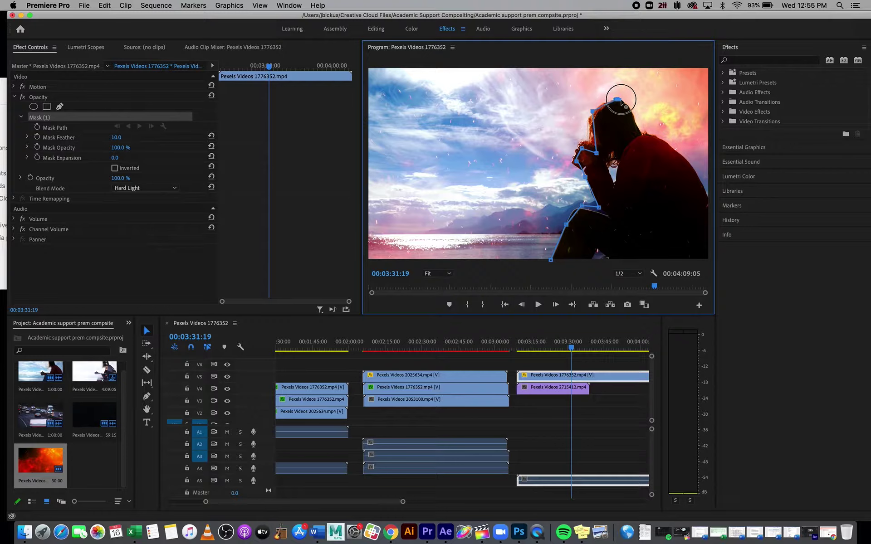
left_click(638, 119)
left_click(654, 138)
left_click(669, 155)
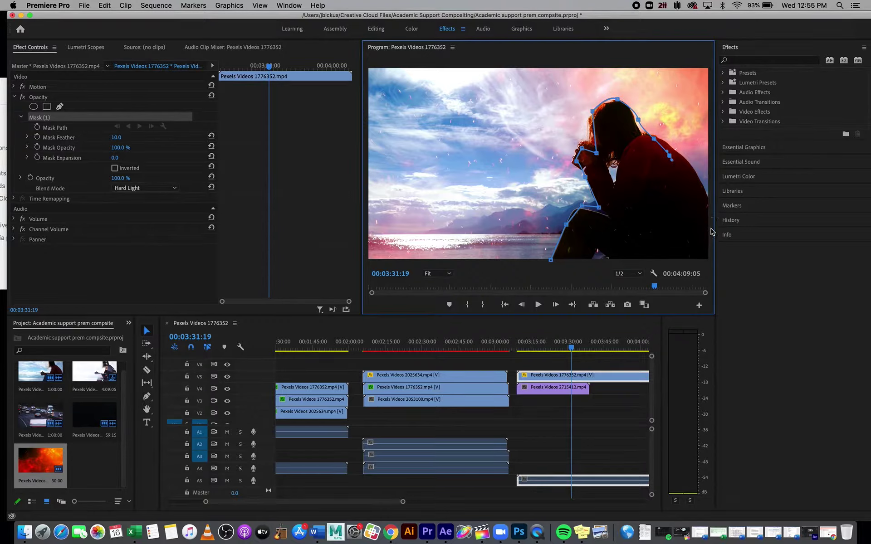
left_click(705, 189)
left_click(706, 260)
left_click(551, 260)
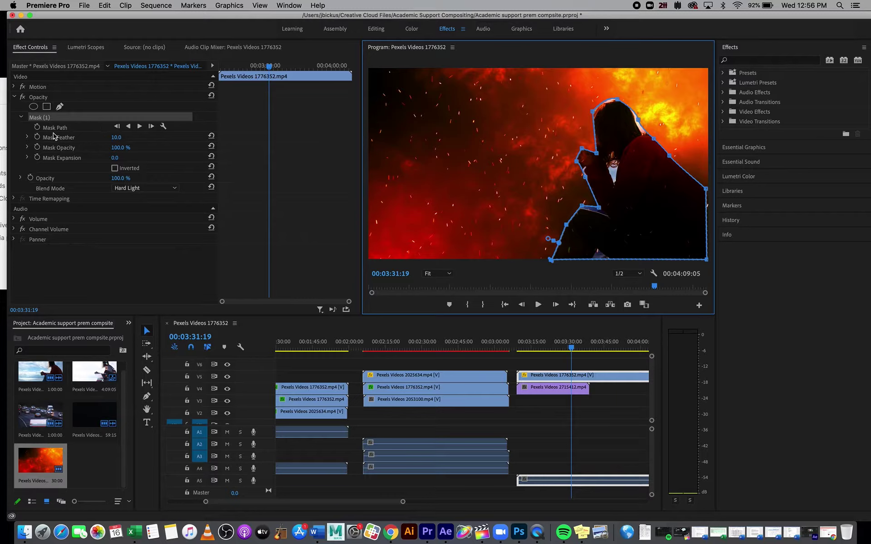
- Feather the woman clip's opacity mask to 291 and invert it
left_click_drag(115, 138, 242, 138)
left_click(114, 169)
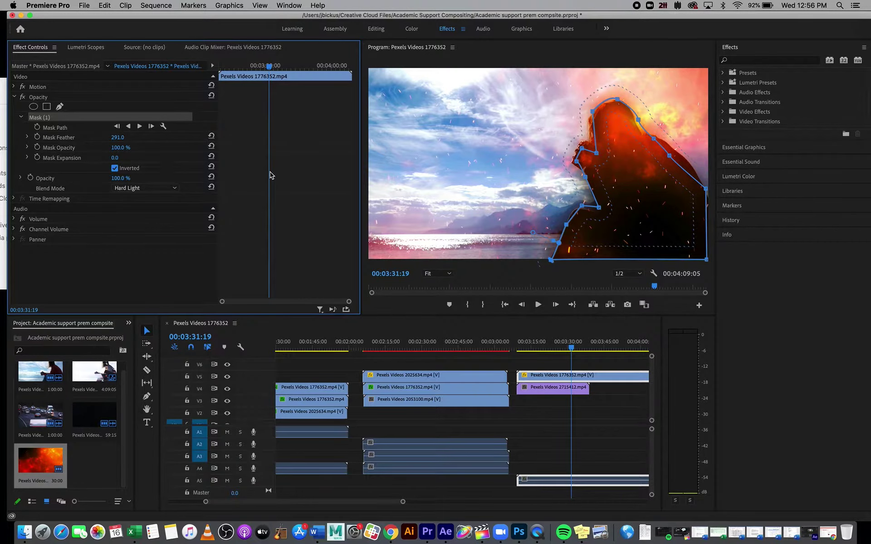
- Review the masked fire and woman composite at several points in the sequence
left_click(552, 348)
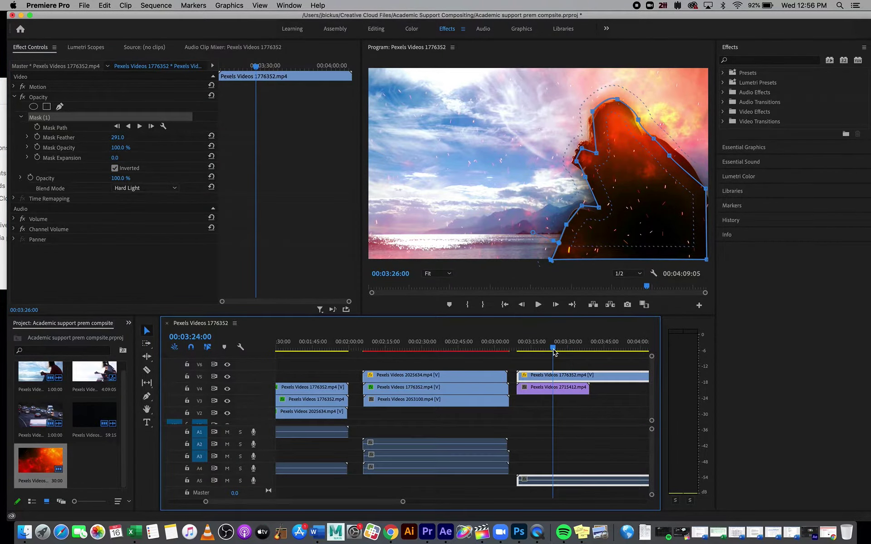
left_click(544, 357)
left_click(539, 348)
left_click(549, 350)
left_click_drag(549, 349, 554, 354)
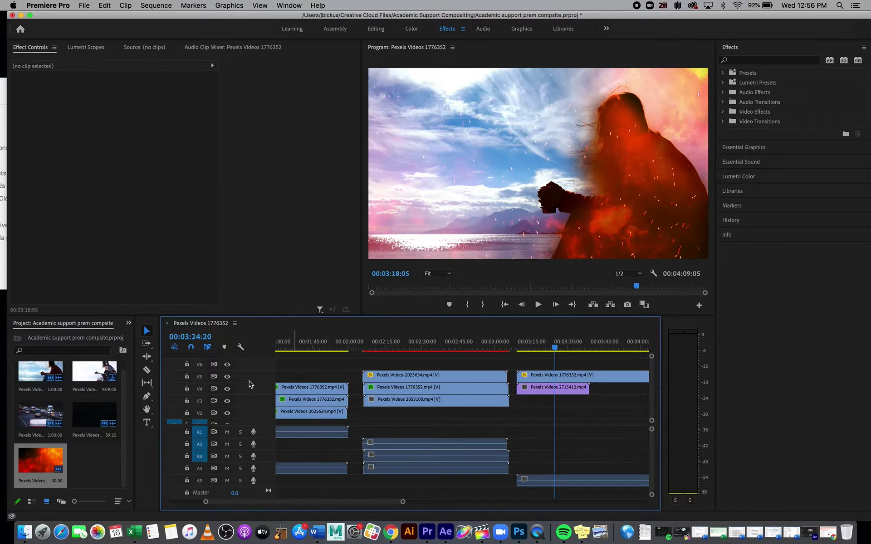
- Place the traffic clip, Pexels Videos 2053100, on track V6 above the woman clip, aligned with its start
left_click_drag(59, 414, 553, 350)
left_click(533, 348)
left_click(542, 349)
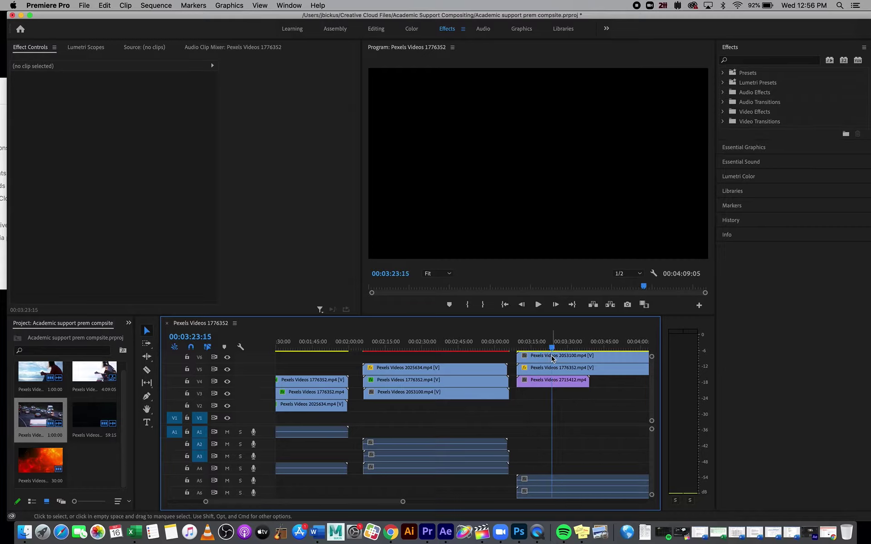
left_click(553, 349)
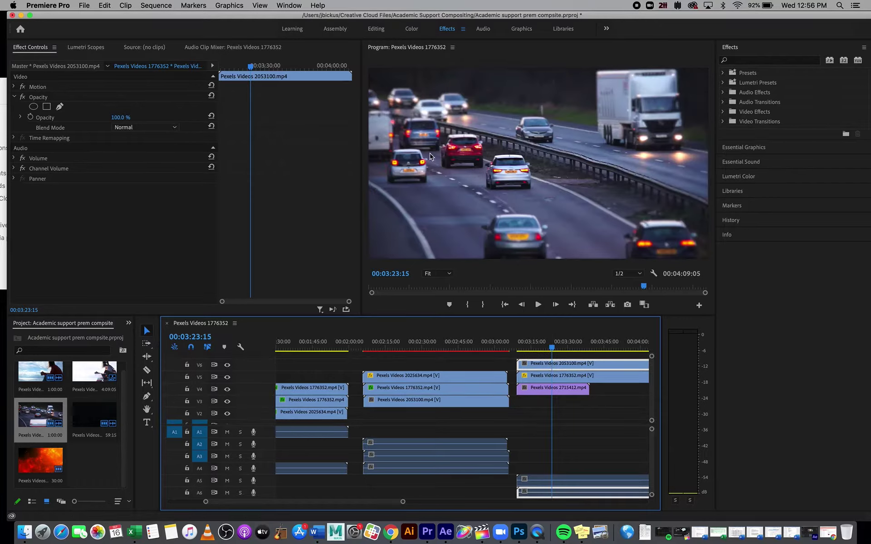
- Draw a closed four-point freeform opacity mask around the upper half of the traffic clip
left_click(59, 106)
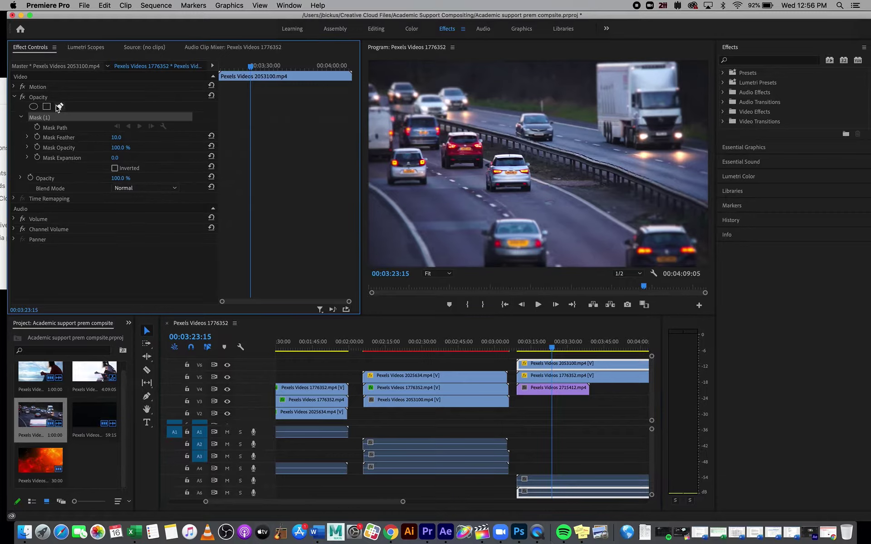
left_click(369, 172)
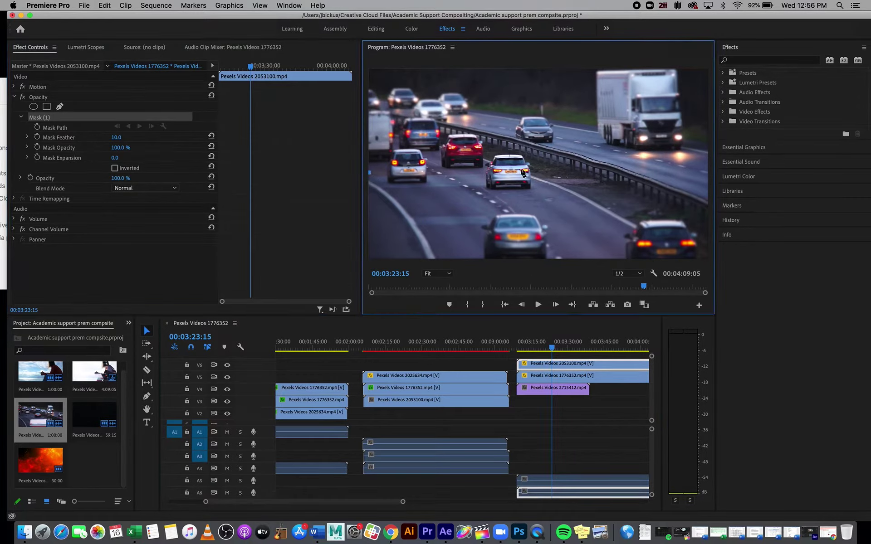
left_click(707, 175)
left_click(706, 70)
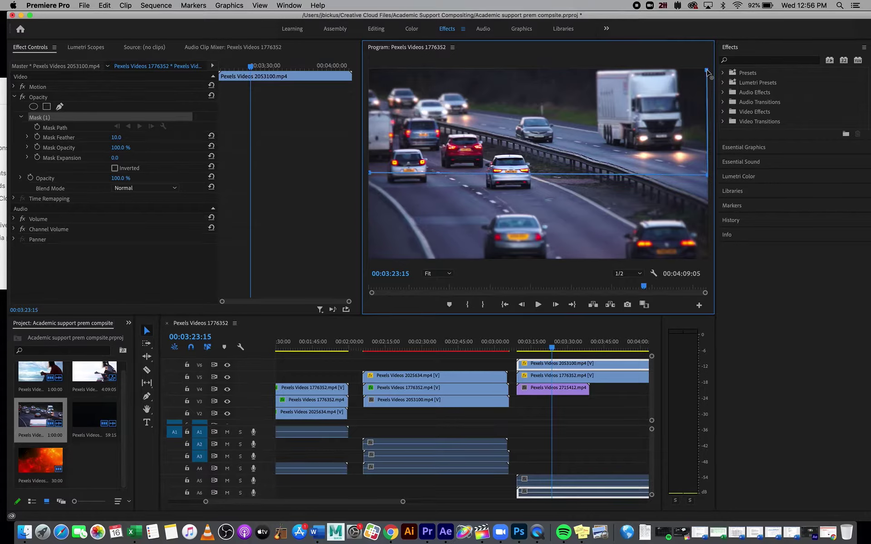
left_click(369, 70)
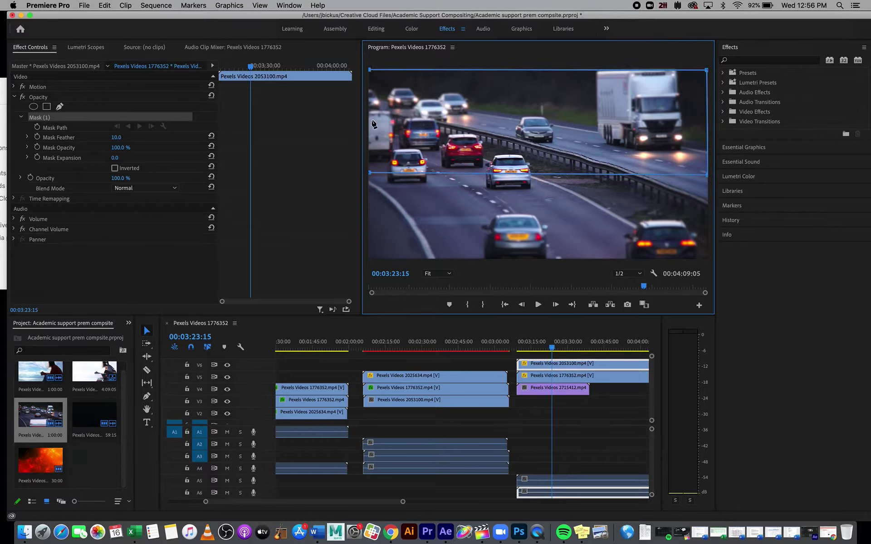
left_click(370, 173)
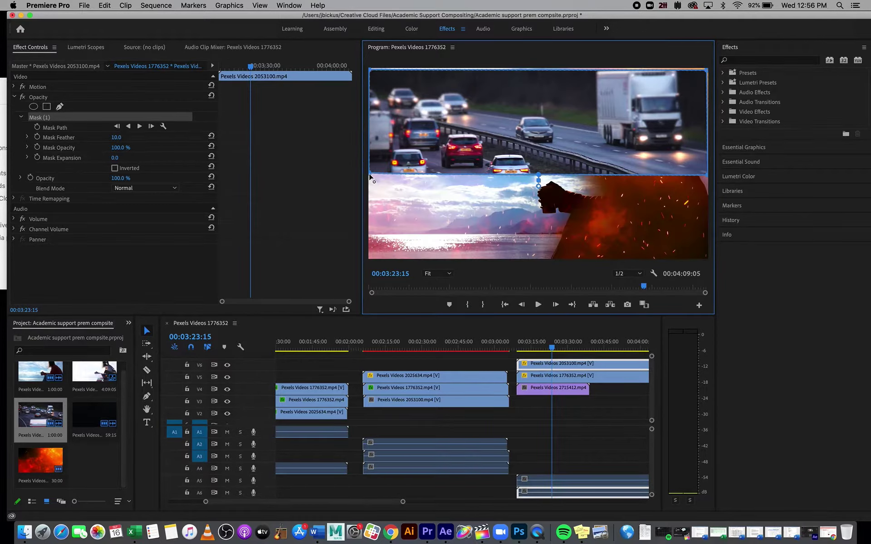
- Move the four corner points of the traffic clip's mask outward beyond the frame edges
scroll(458, 166, "down", 2)
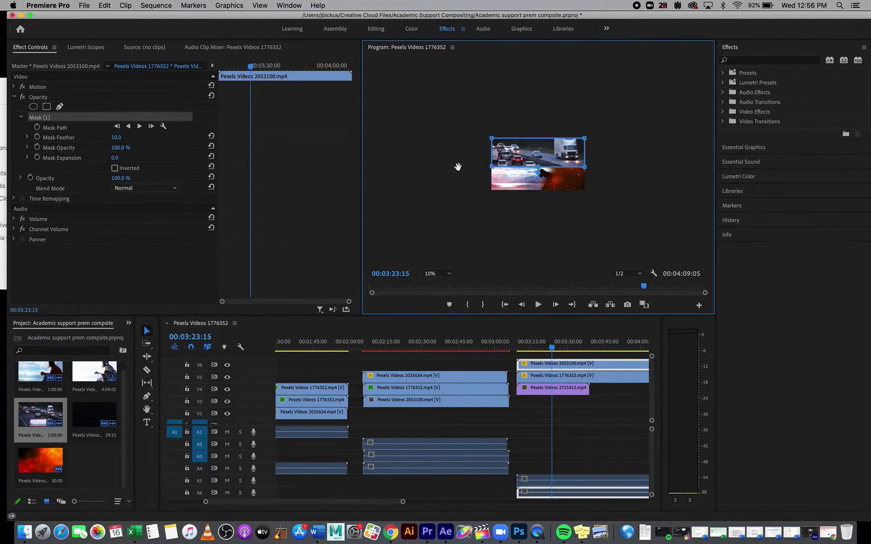
scroll(457, 167, "up", 1)
left_click_drag(423, 102, 419, 98)
mouse_move(654, 103)
left_mouse_down()
mouse_move(661, 89)
mouse_move(656, 100)
left_mouse_up()
left_click_drag(654, 172, 659, 172)
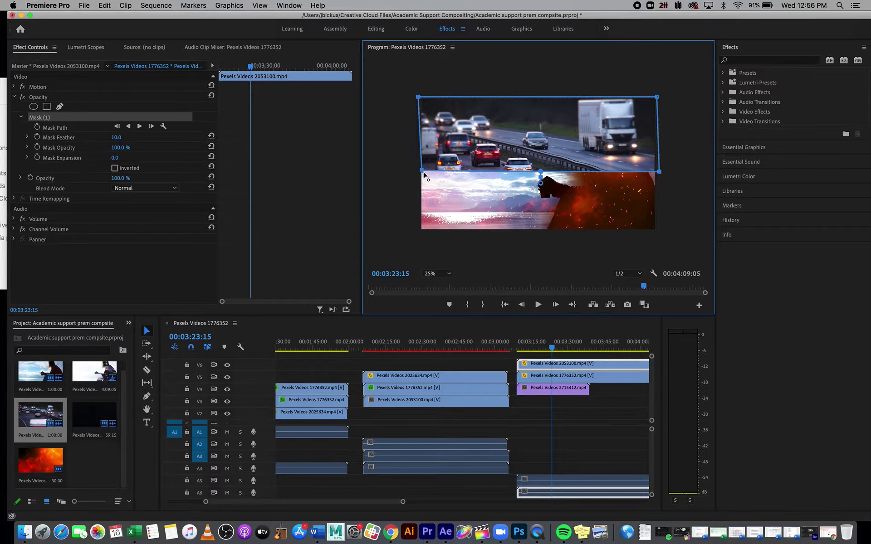
left_click_drag(422, 171, 412, 174)
- Feather the traffic clip's mask to 261 and set the clip's blend mode to Color Burn
left_click_drag(111, 139, 108, 139)
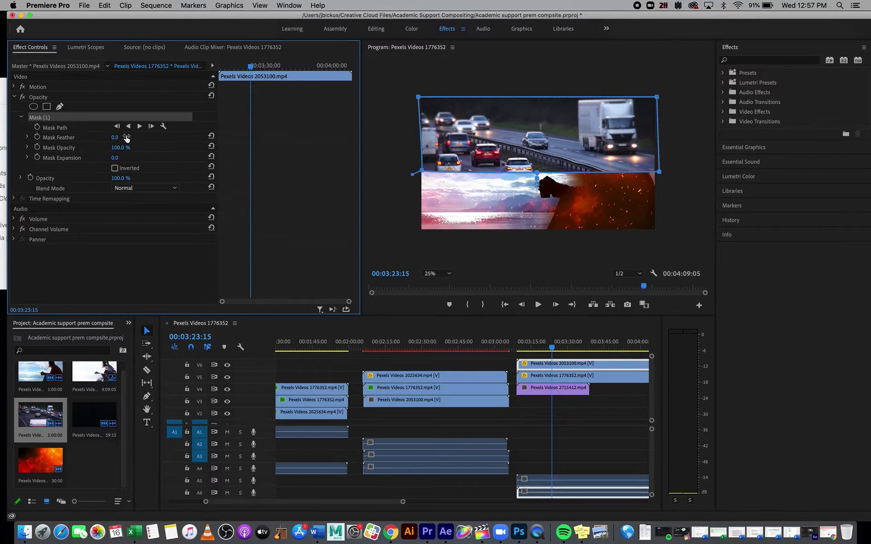
mouse_move(113, 137)
left_mouse_down()
mouse_move(163, 138)
mouse_move(113, 137)
left_mouse_up()
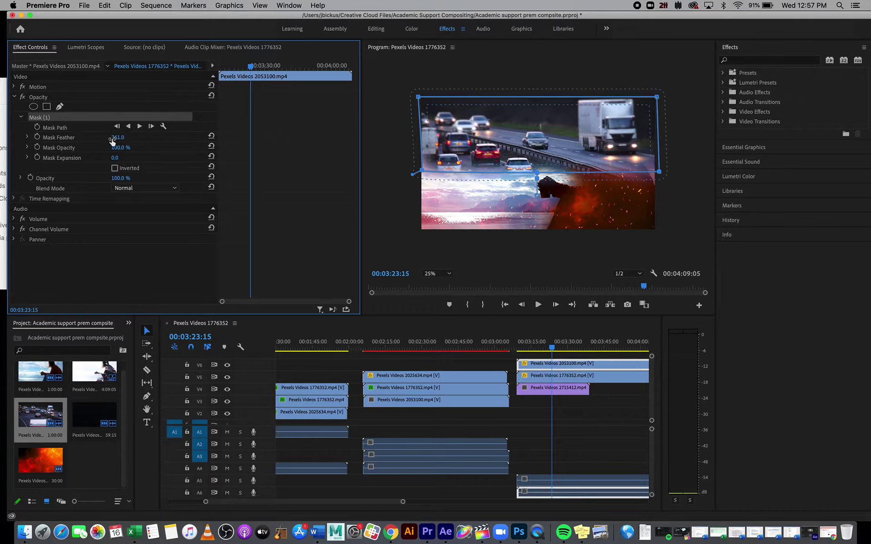
left_click(151, 192)
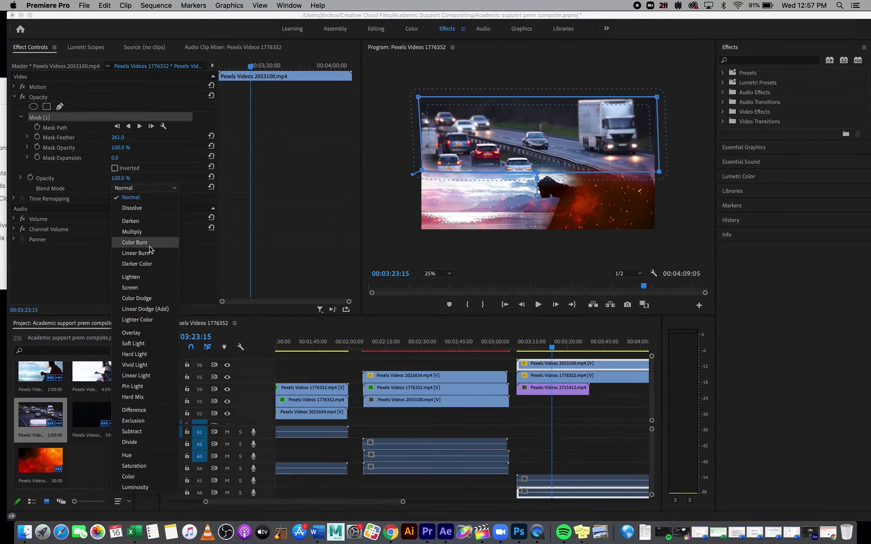
left_click(151, 247)
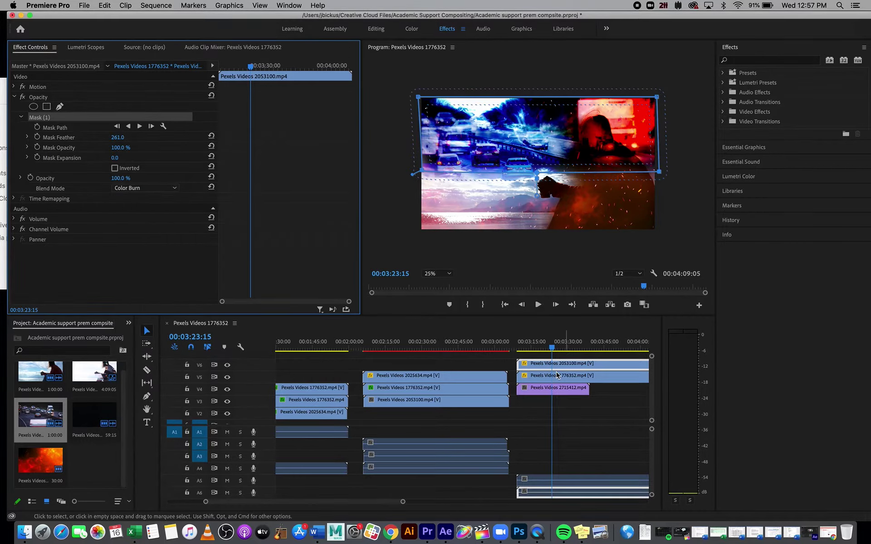
- Play back the three-clip composite from 00:03:12:10, near its start
left_click(525, 350)
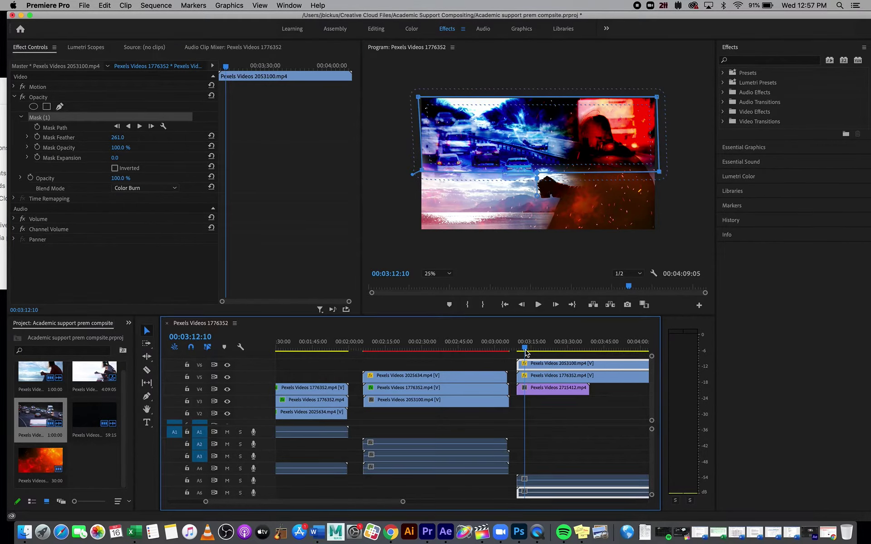
key("space")
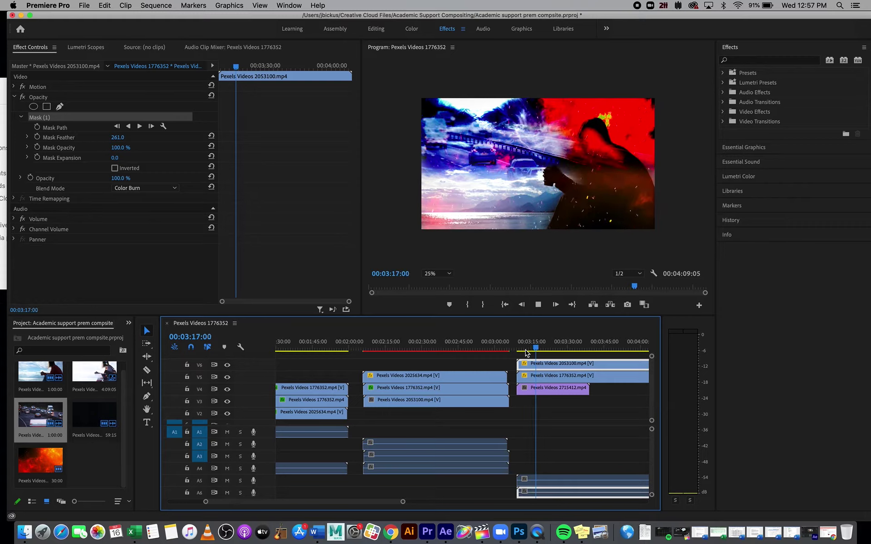
key("space")
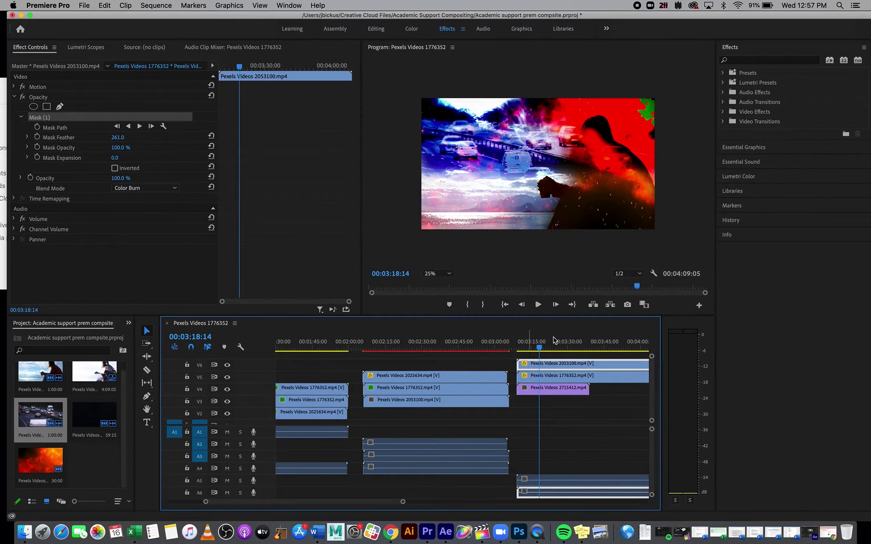
- Delete the stacked traffic, woman and fire clips and place a fresh copy of the woman clip on track V5
left_click_drag(567, 359, 556, 401)
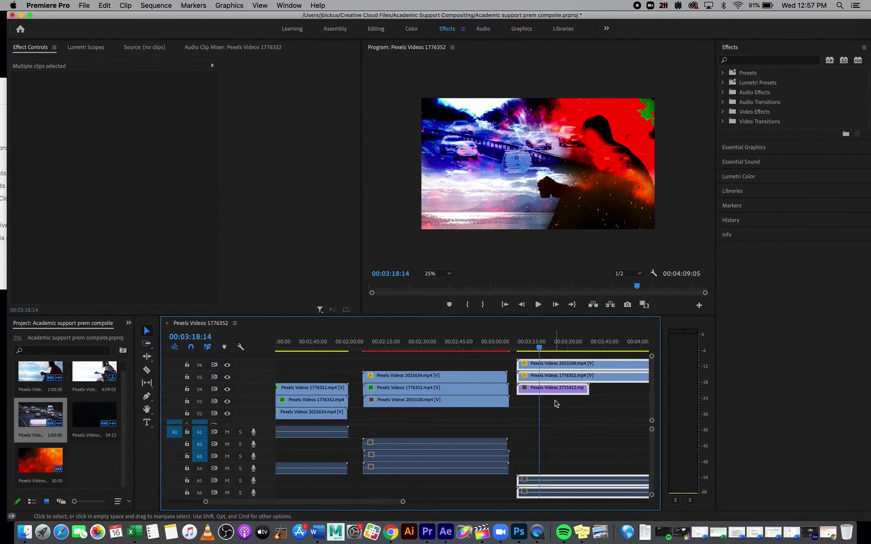
key("Delete")
left_click(40, 374)
left_click_drag(40, 374, 538, 374)
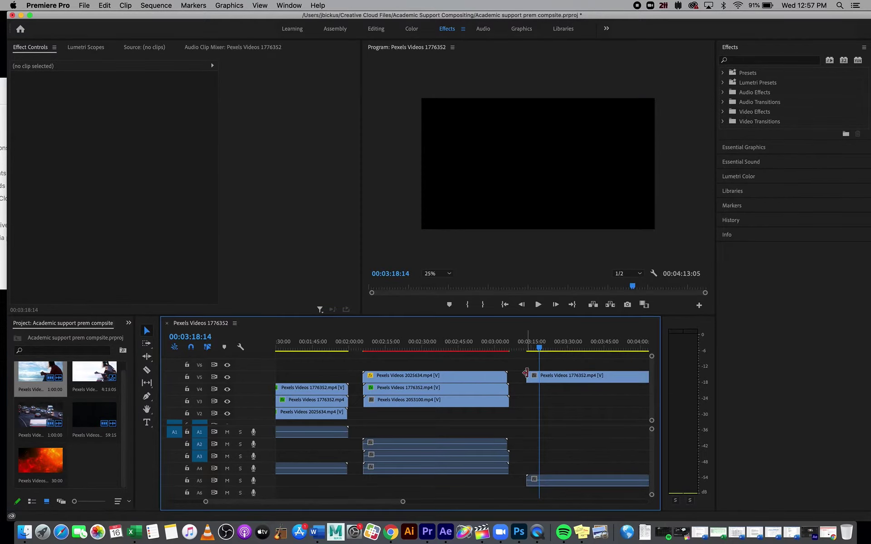
left_click(541, 350)
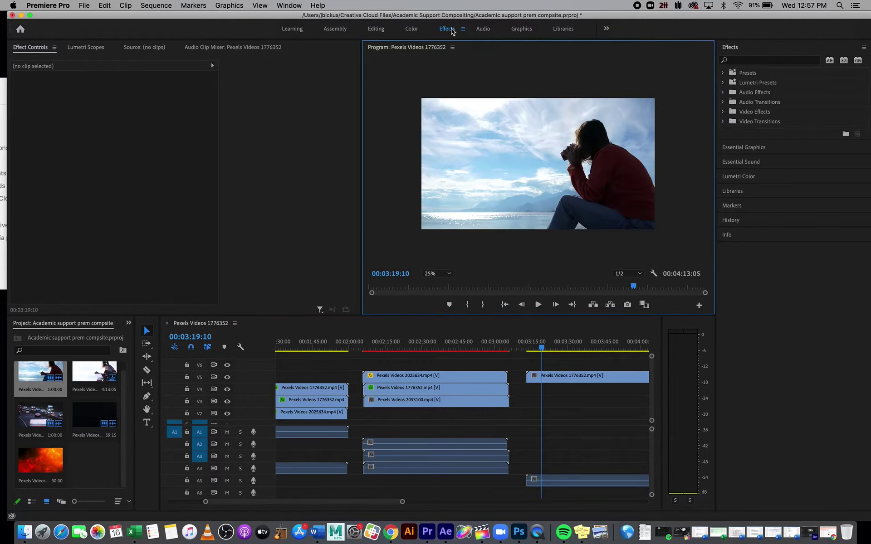
- Apply the Threshold video effect to the new woman clip with its level at 1
left_click(778, 61)
type("threshold")
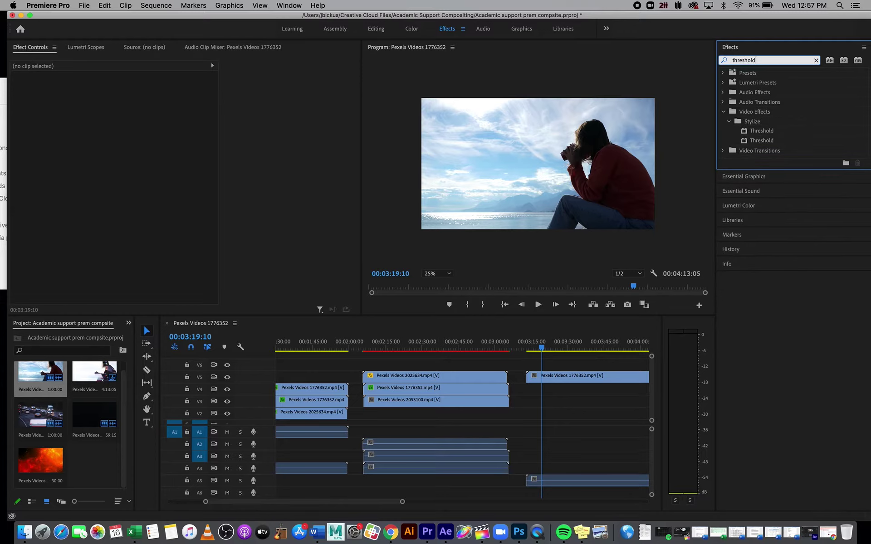
left_click_drag(757, 137, 577, 381)
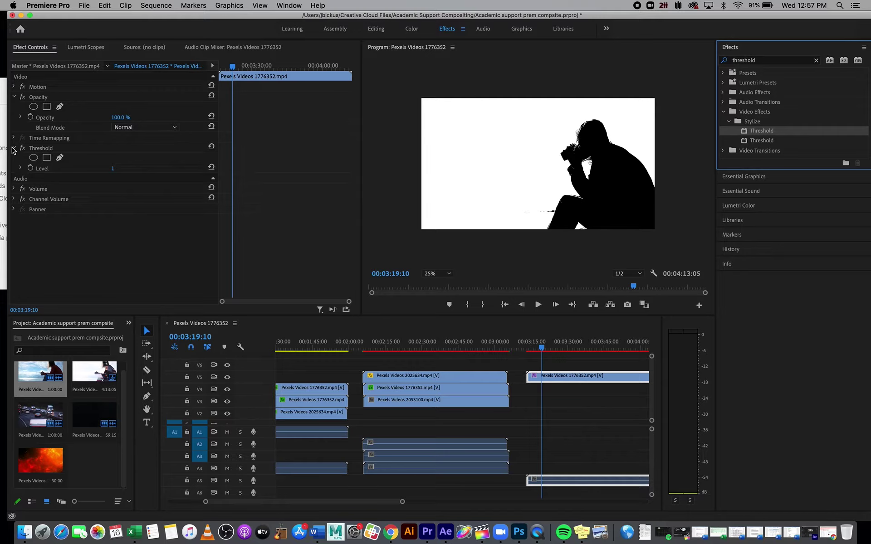
left_click_drag(112, 168, 130, 168)
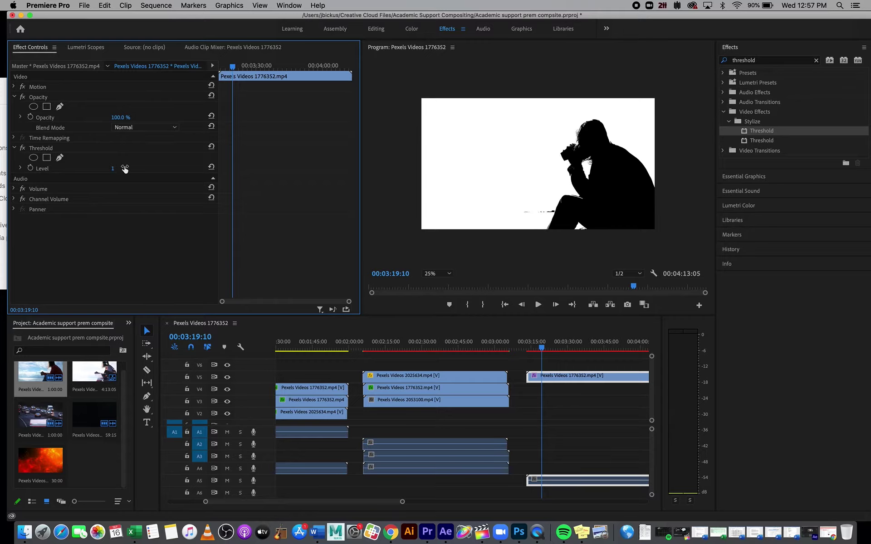
- Place the fire clip on track V4 beneath the woman clip and set the woman clip's blend mode to Screen
left_click(47, 472)
left_click_drag(48, 473, 535, 393)
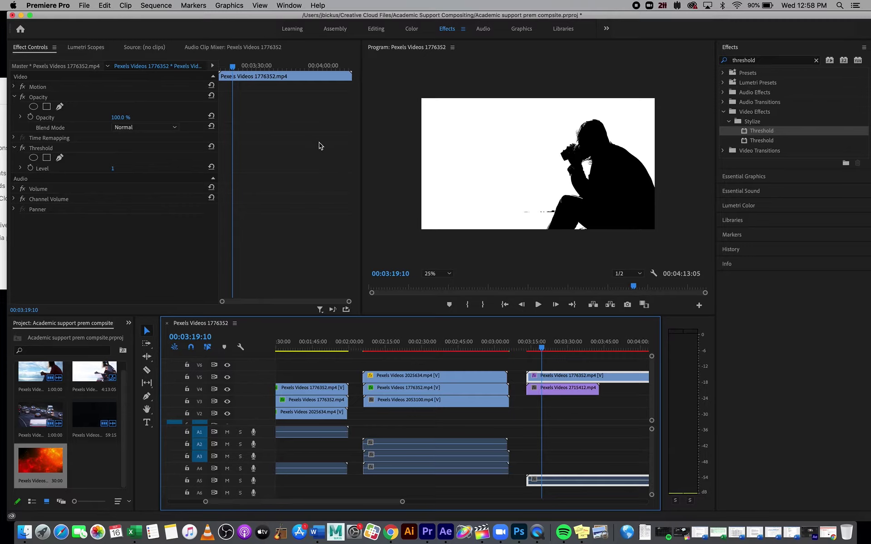
left_click(174, 129)
left_click(150, 227)
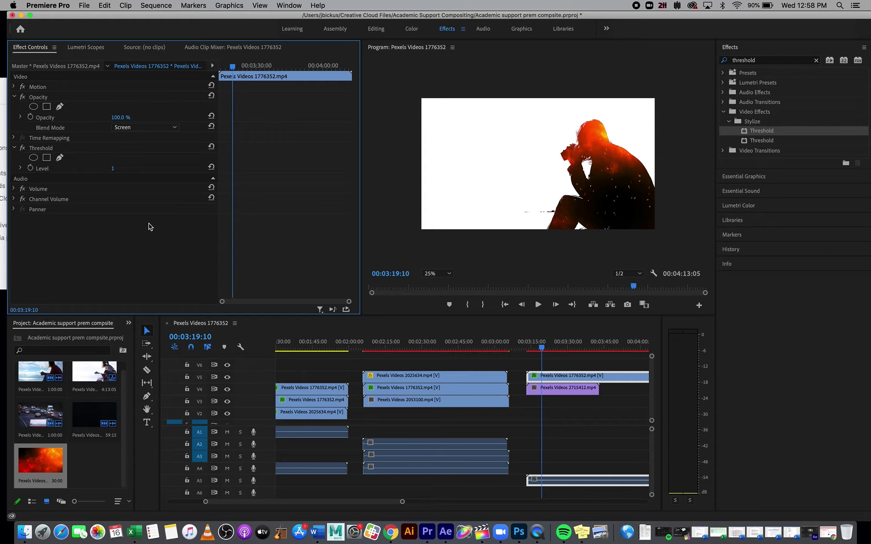
- Play back the fire-filled silhouette composite
left_click(544, 347)
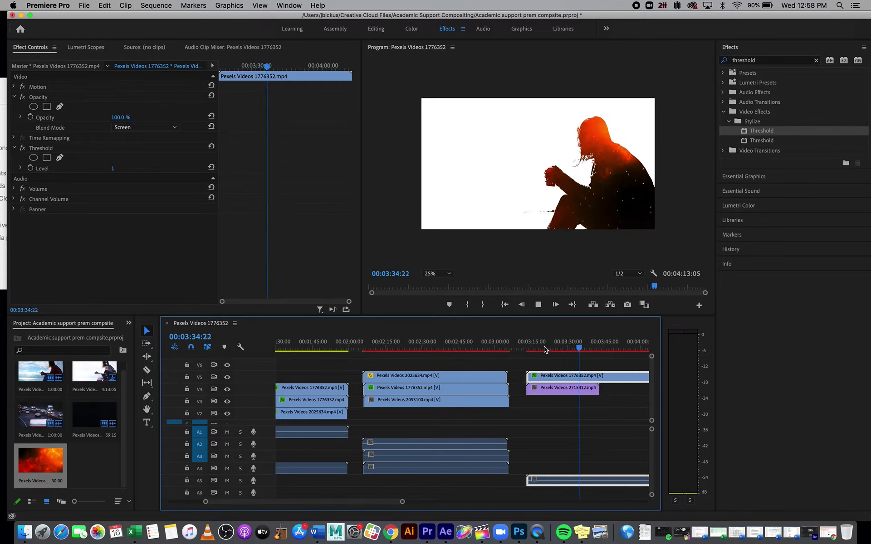
key("space")
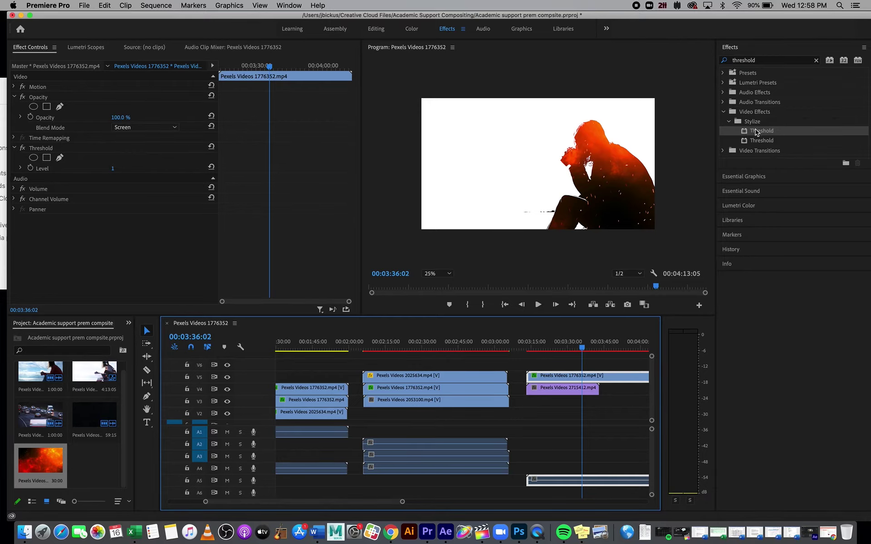
key("space")
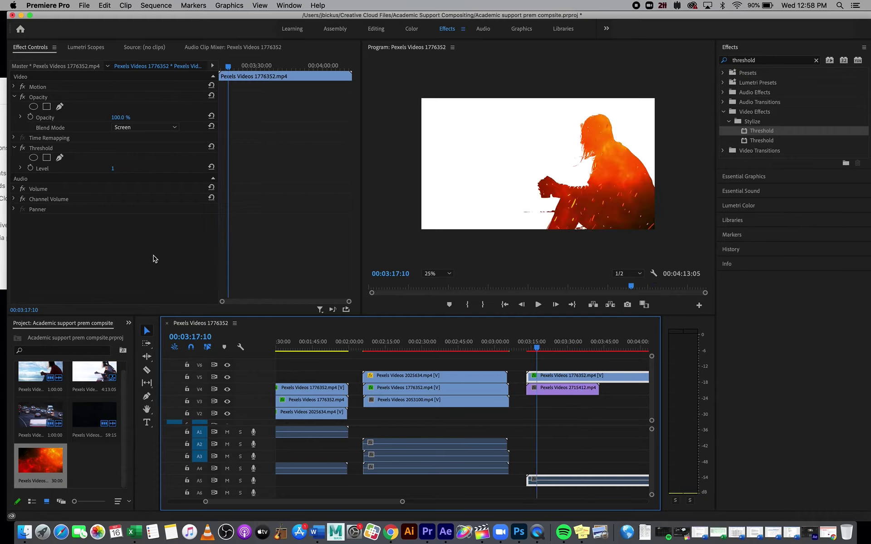
- Place the traffic clip on track V6 above the woman clip, aligned with its start, and select it
left_click(232, 397)
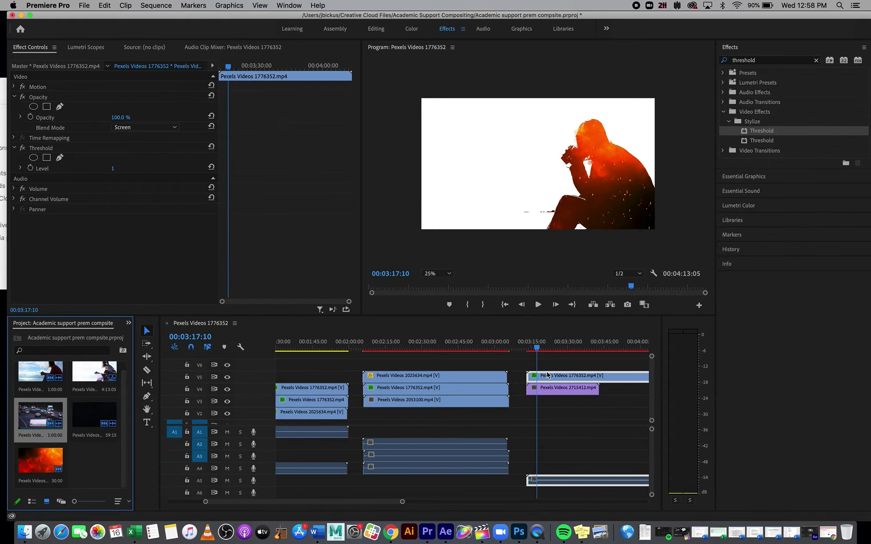
left_click_drag(34, 414, 536, 367)
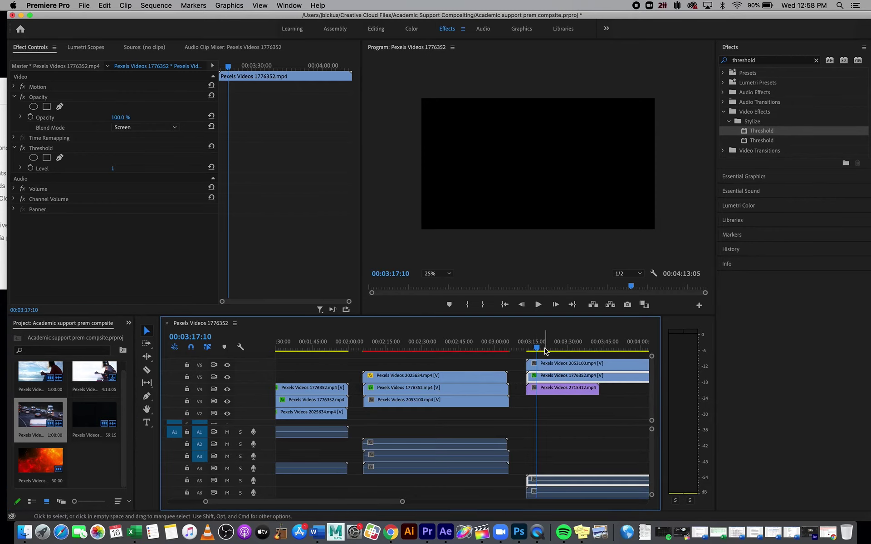
left_click(540, 366)
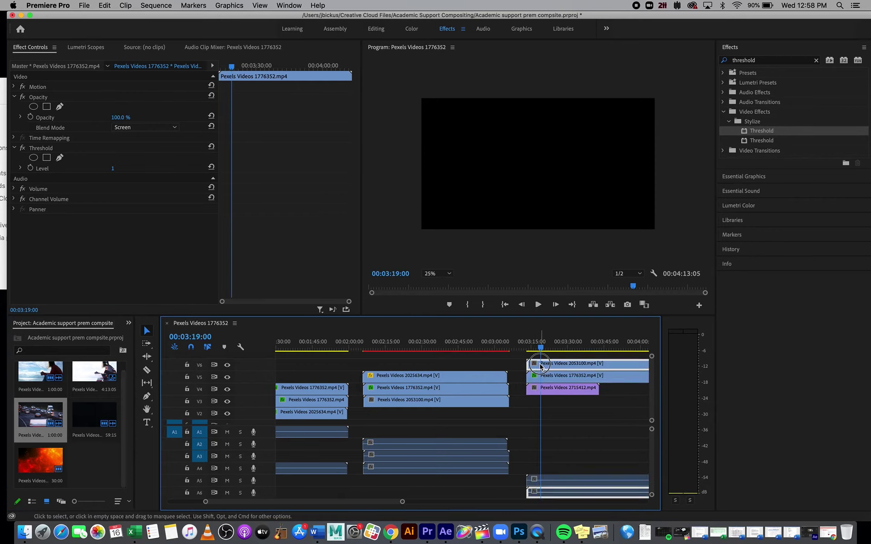
- Try the Linear Burn blend mode on the traffic clip, and set it to Color Dodge instead
left_click(158, 128)
left_click(148, 191)
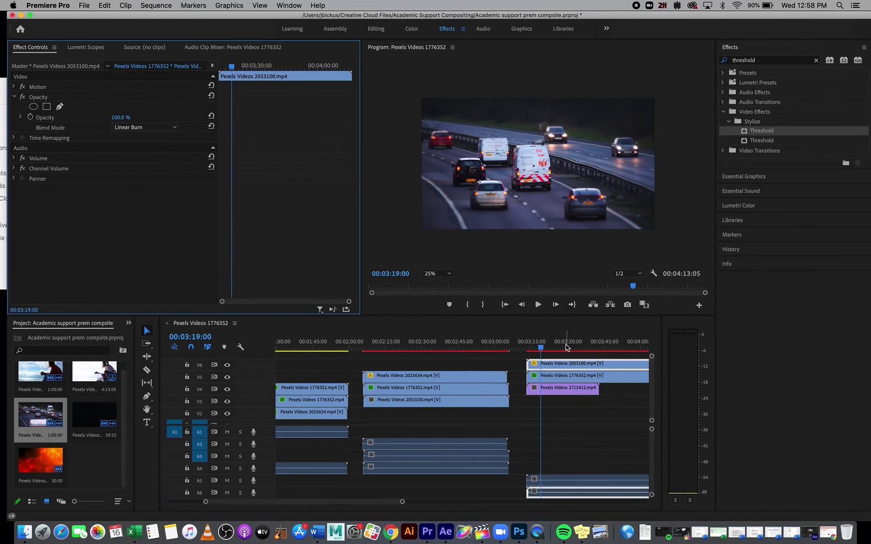
left_click(164, 128)
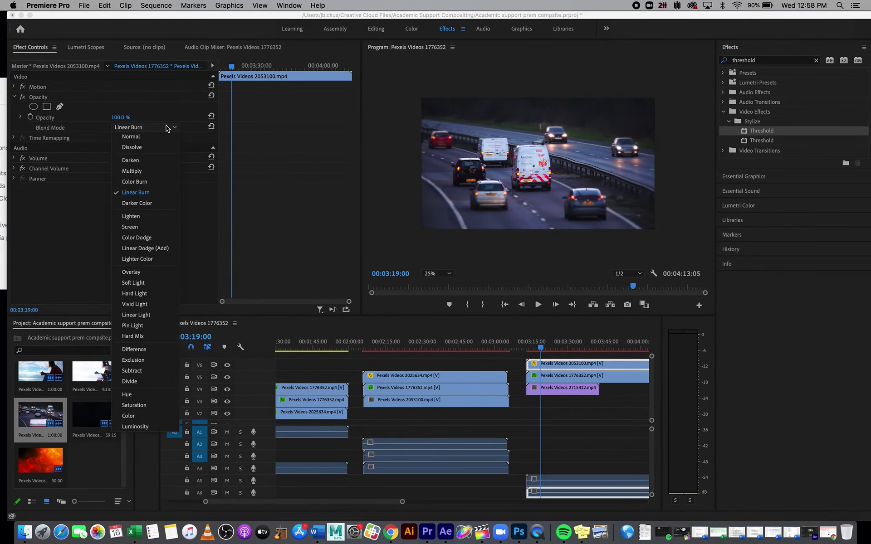
left_click(132, 240)
left_click(593, 431)
left_click(552, 363)
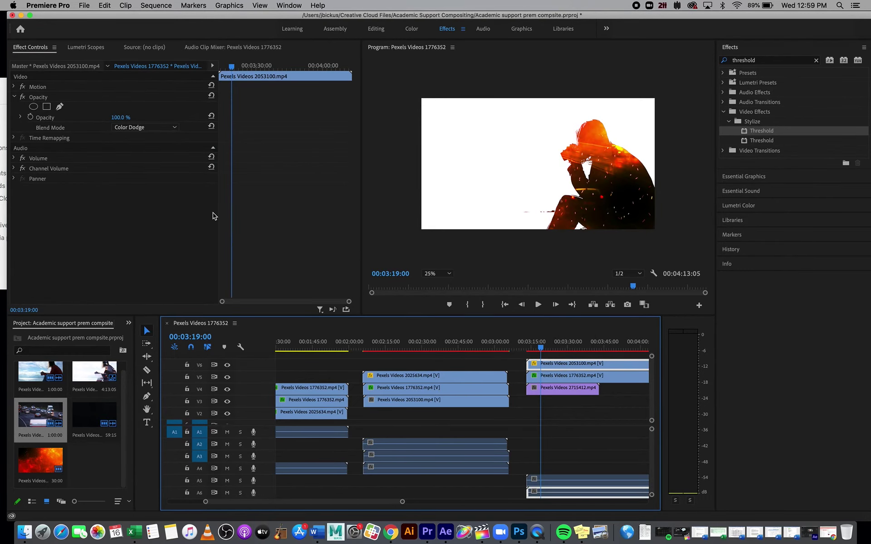
- With the playhead at 00:03:25:00, try the Hard Light blend mode on the traffic clip, and set it to Hard Mix instead
left_click(162, 129)
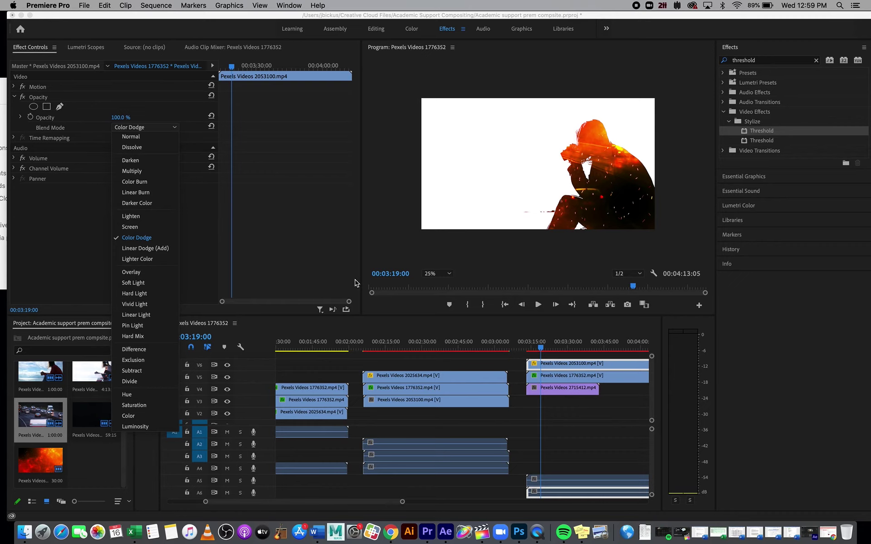
left_click(548, 363)
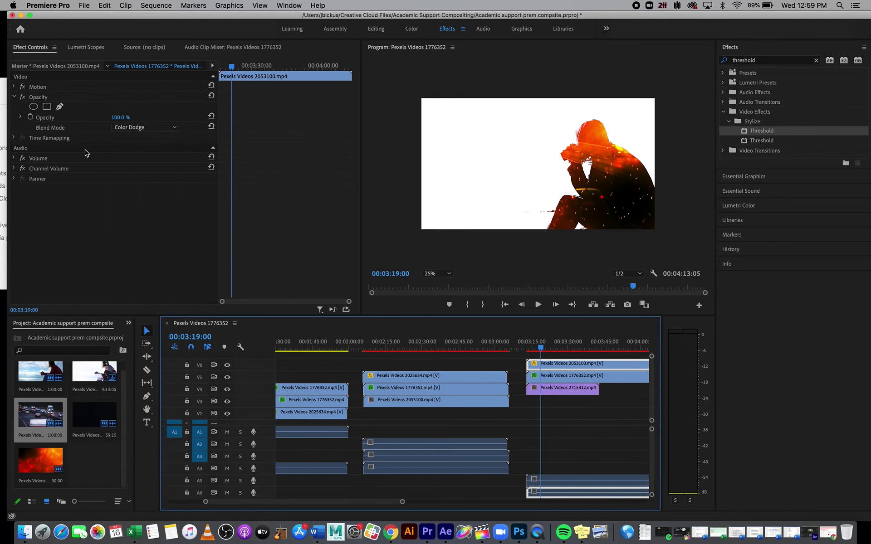
left_click_drag(540, 346, 555, 348)
left_click(164, 129)
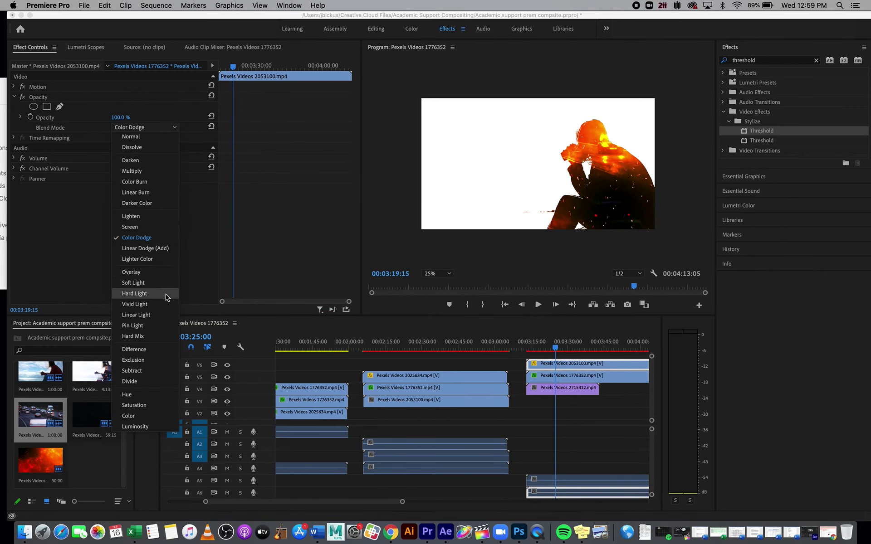
left_click(159, 294)
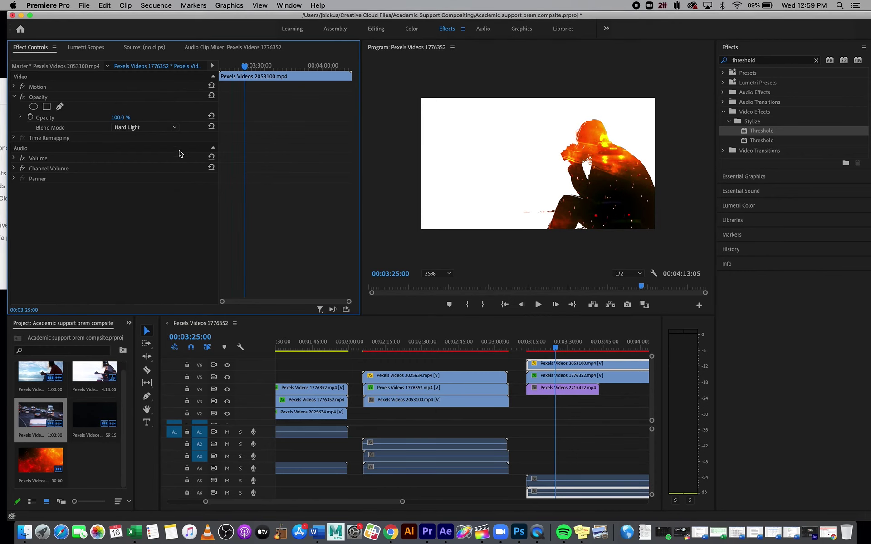
left_click(164, 129)
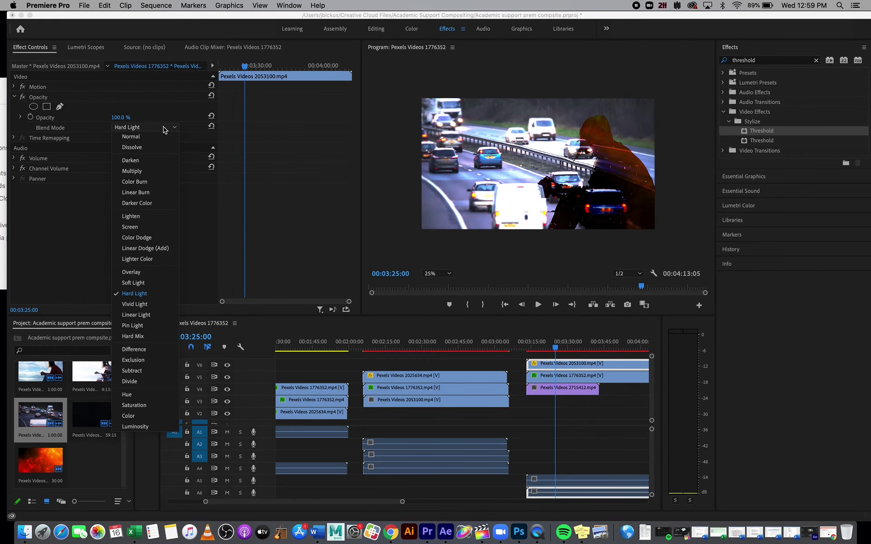
left_click(162, 338)
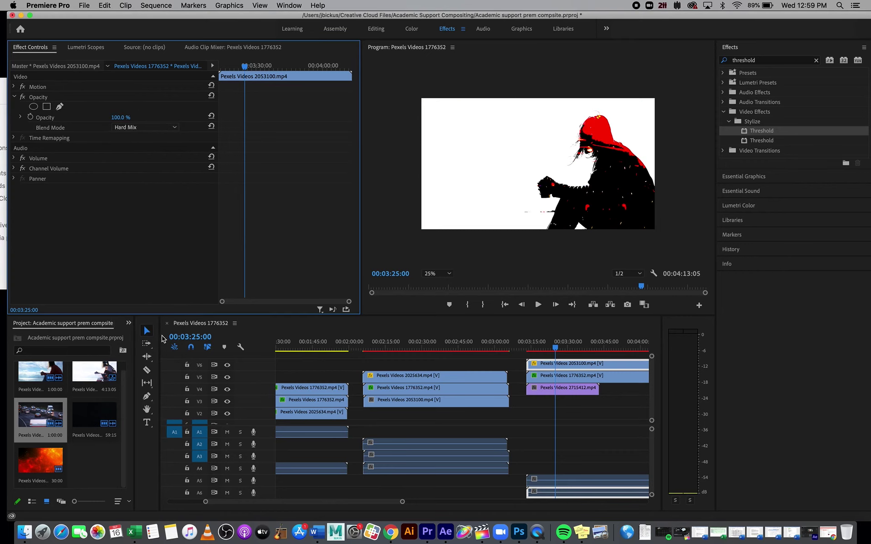